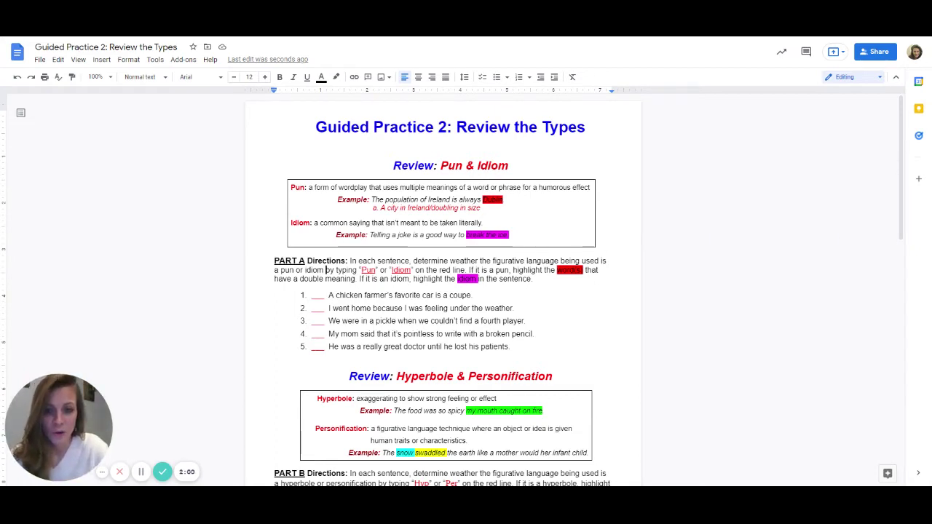
- Highlight the word 'coupe' in Part A item 1 in red
double_click(459, 295)
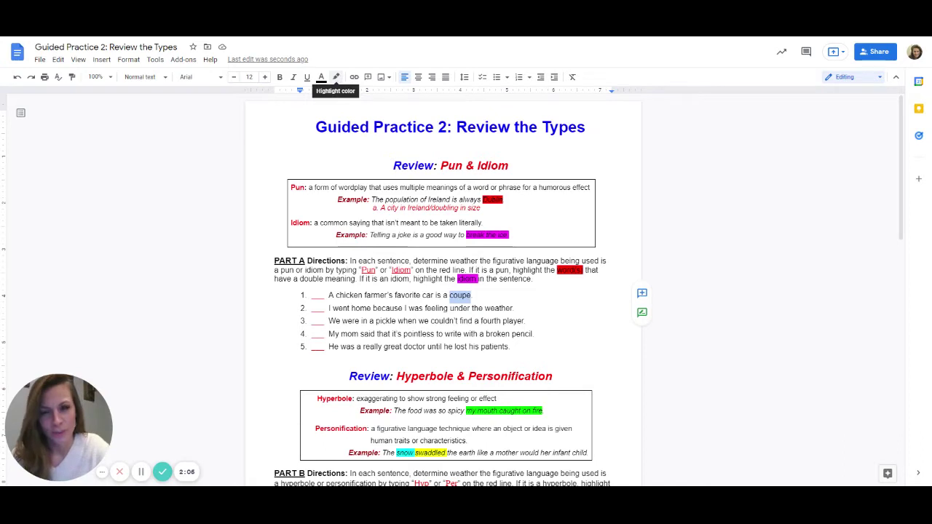
click(337, 77)
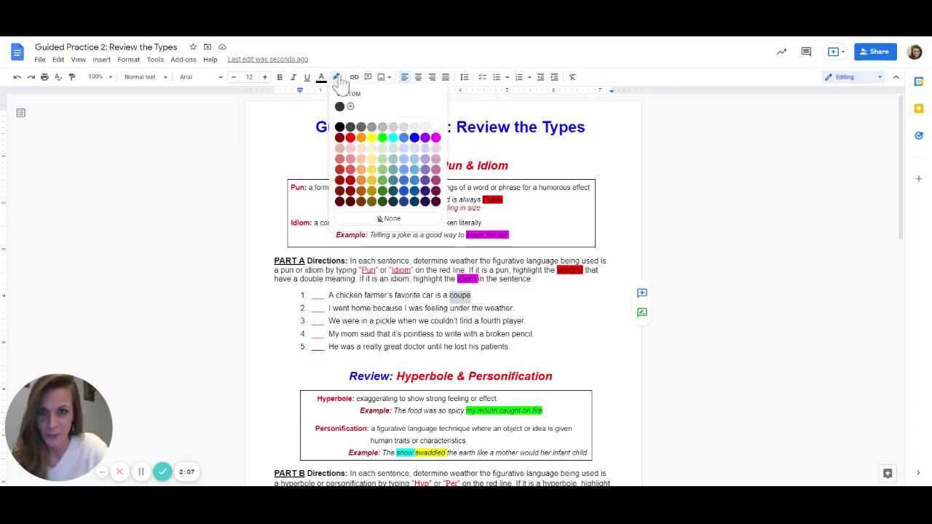
click(351, 149)
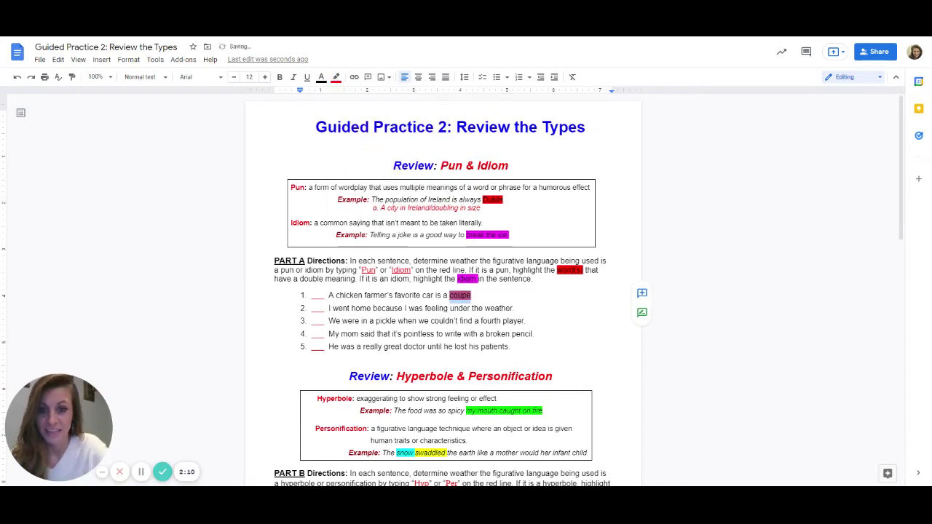
click(535, 334)
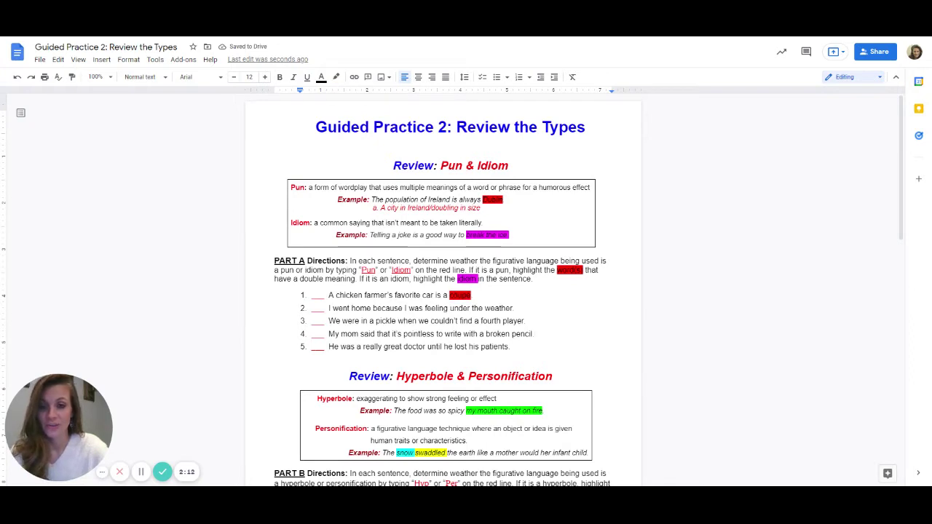
- Type 'Pun' in the answer blank before item 1
double_click(318, 295)
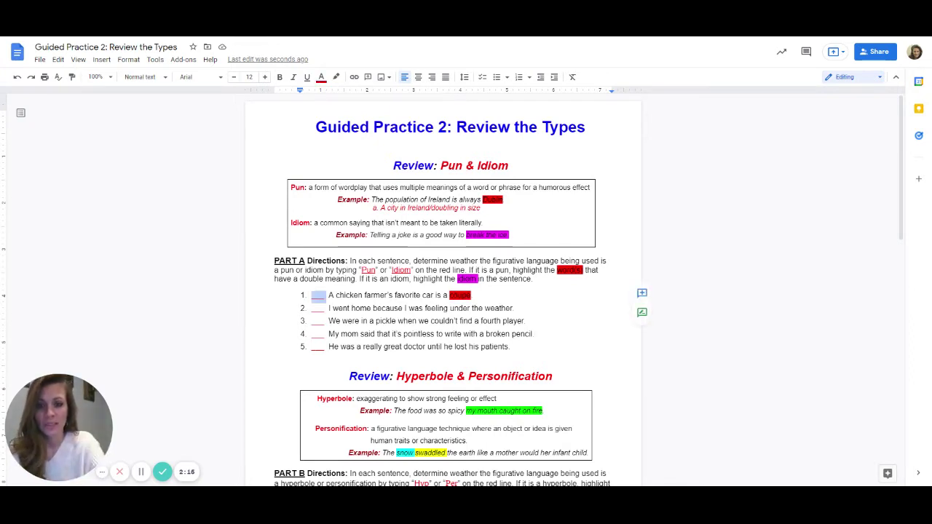
text(Pun)
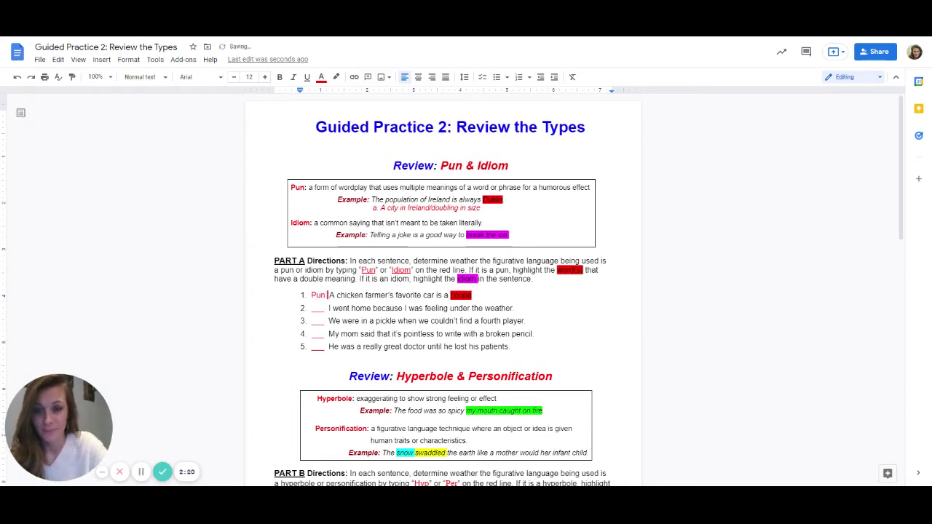
click(534, 333)
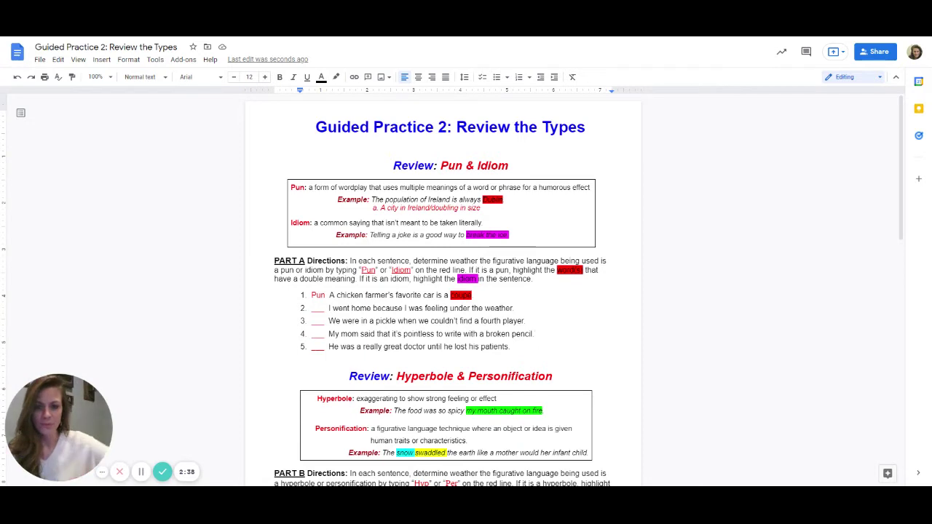
- Highlight 'feeling under the weather' in item 2 in magenta
drag(425, 308, 513, 308)
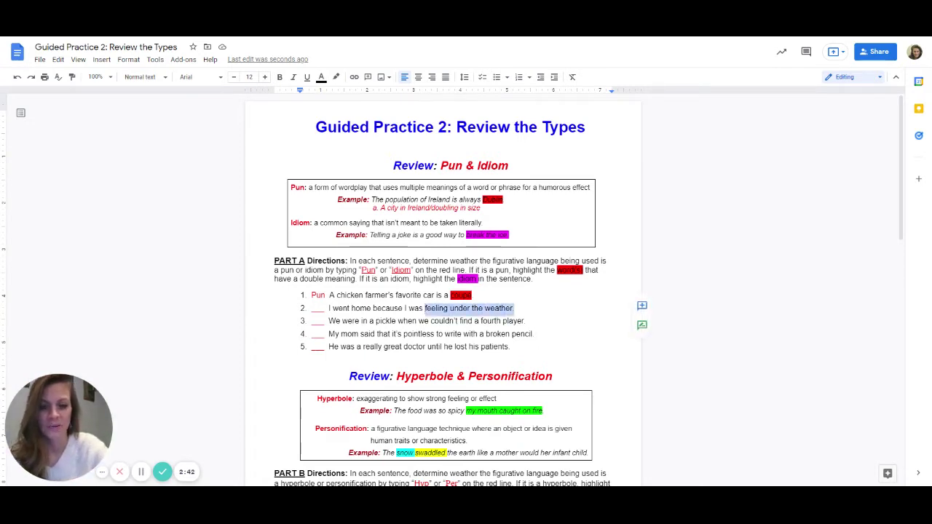
click(337, 77)
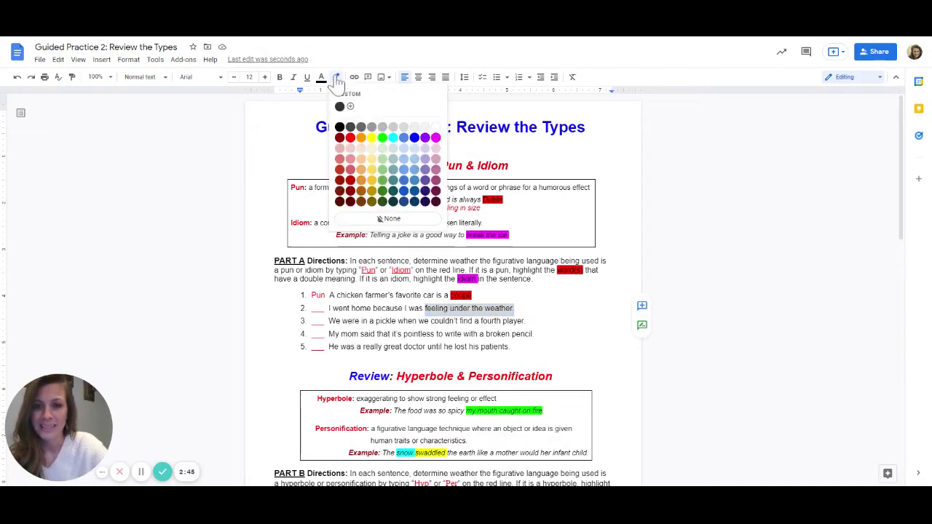
click(427, 138)
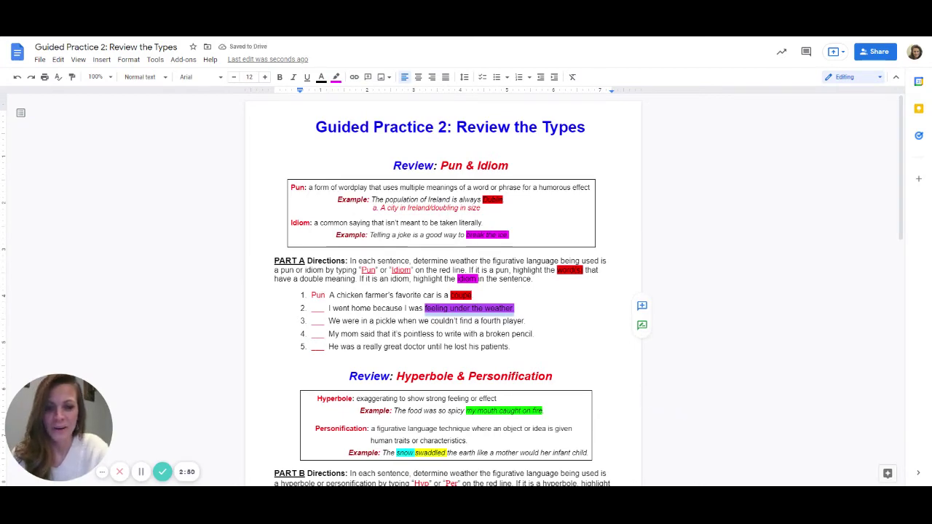
click(475, 295)
- Type 'Idiom' on item 2's blank and select 'in a pickle' in item 3
scroll(589, 290, down, 3)
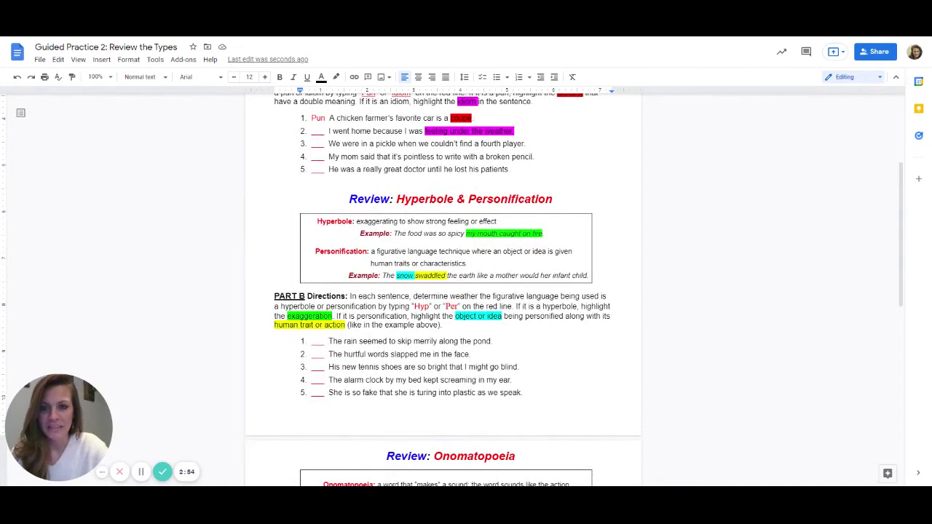
double_click(318, 131)
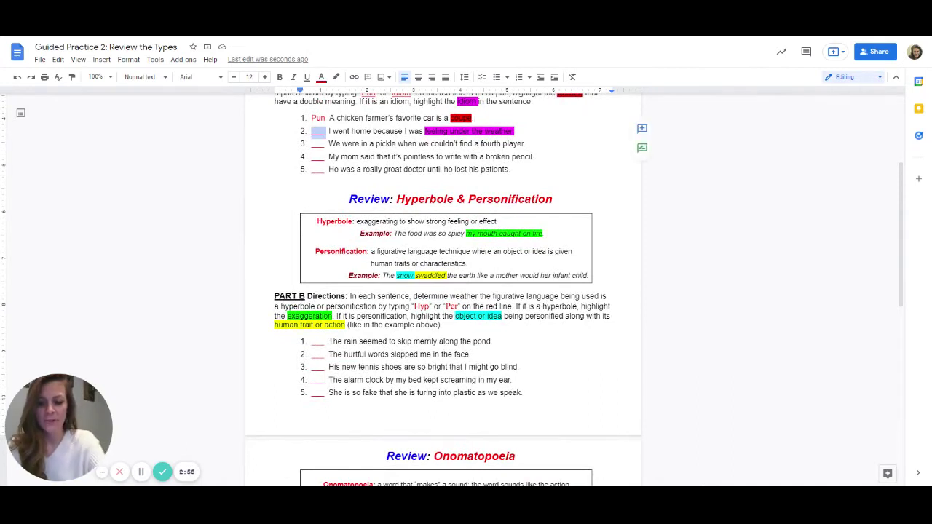
text(Idiom)
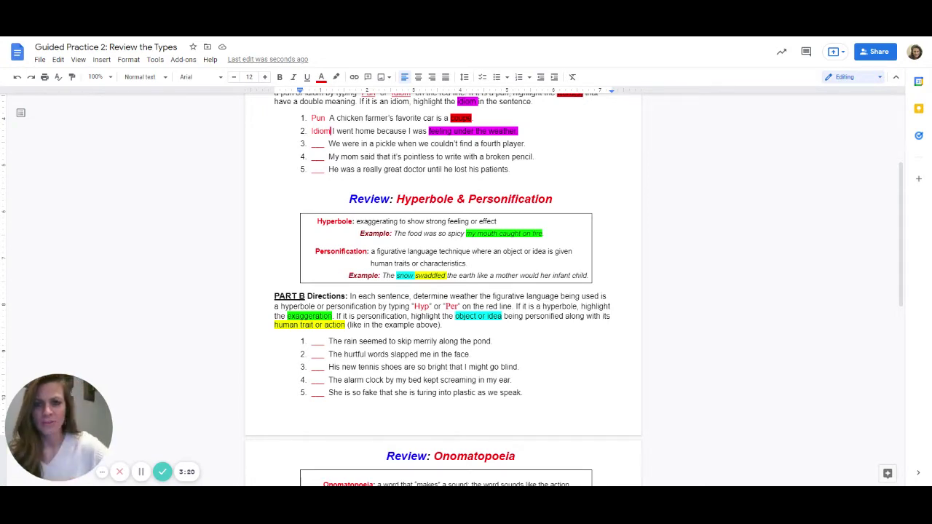
drag(397, 143, 361, 143)
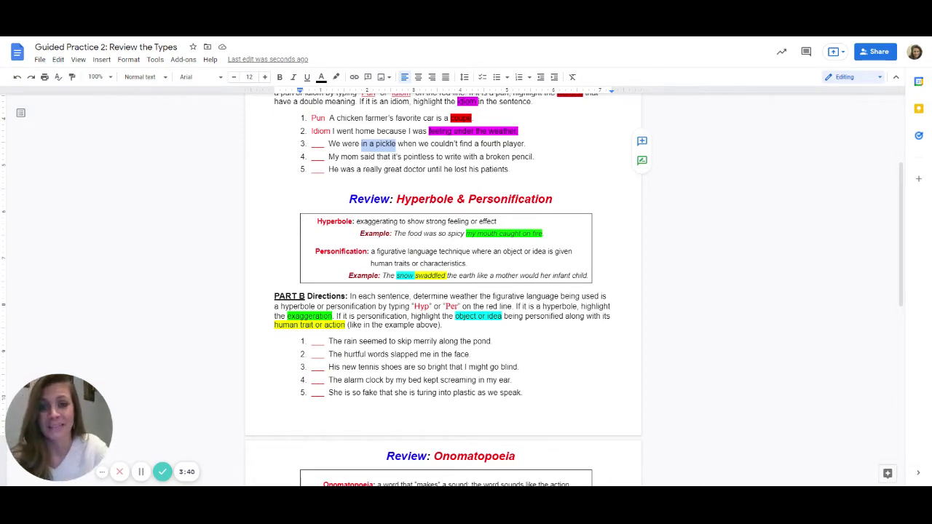
- Highlight 'in a pickle' in magenta and type 'Idiom' on item 3's blank
click(337, 77)
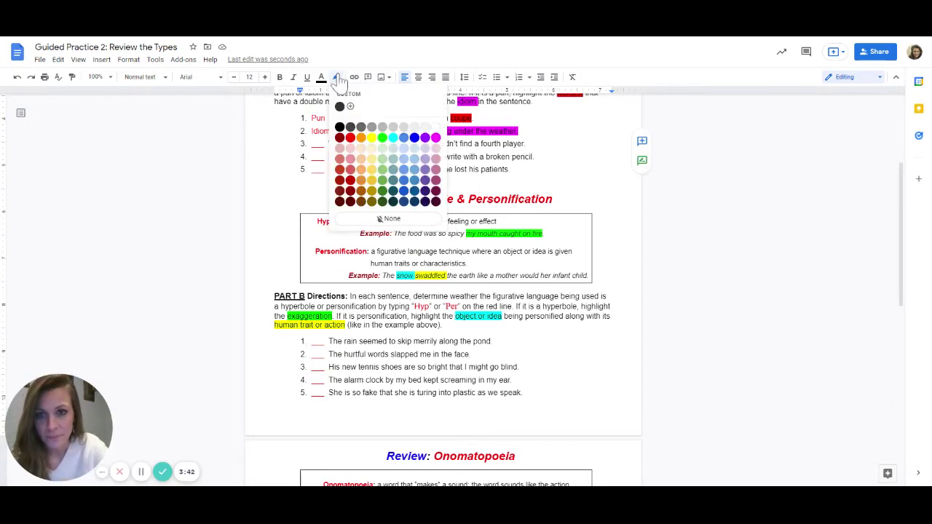
click(435, 138)
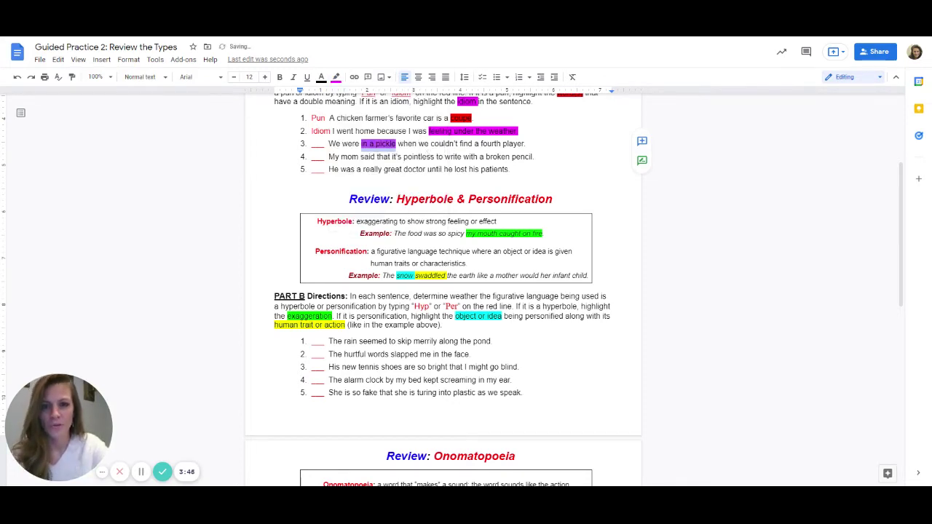
double_click(318, 143)
text(Idiom)
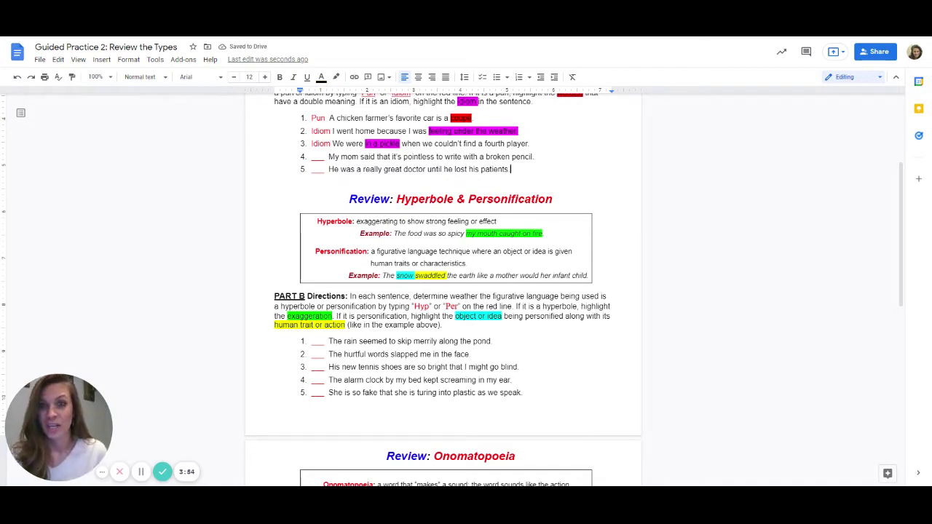
click(510, 169)
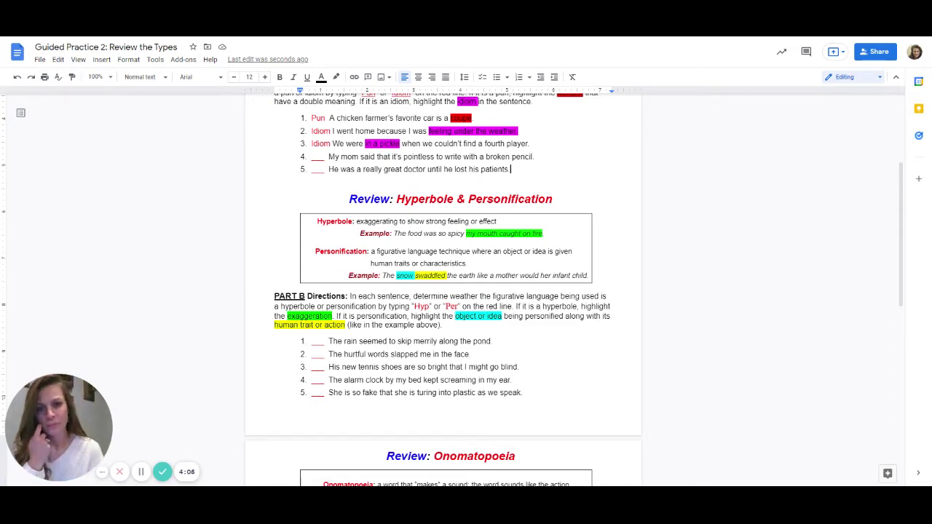
scroll(443, 291, down, 1)
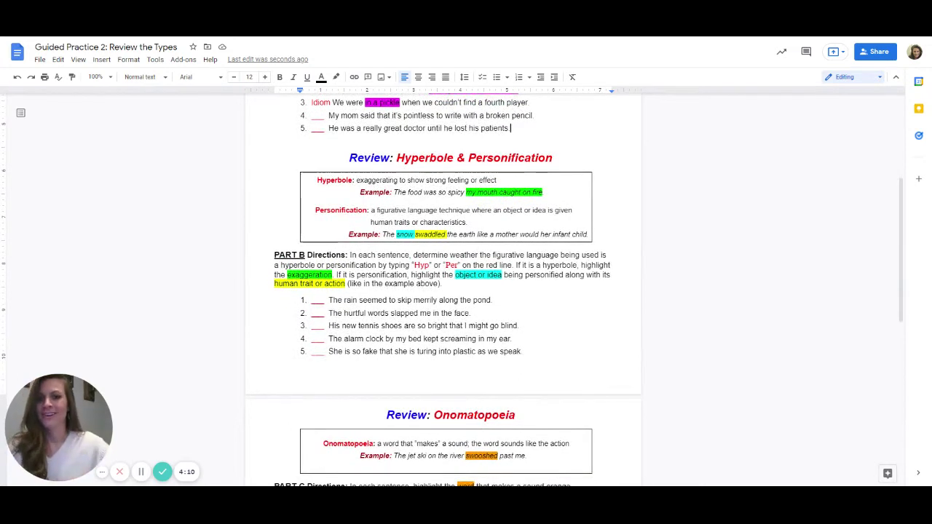
- Highlight the word 'pointless' in Part A item 4 in red
double_click(415, 116)
click(336, 77)
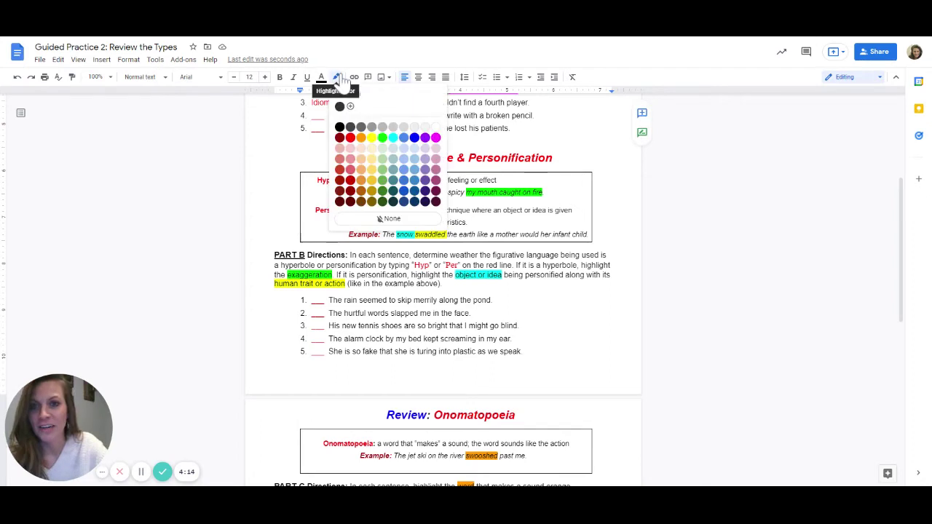
click(351, 138)
click(510, 128)
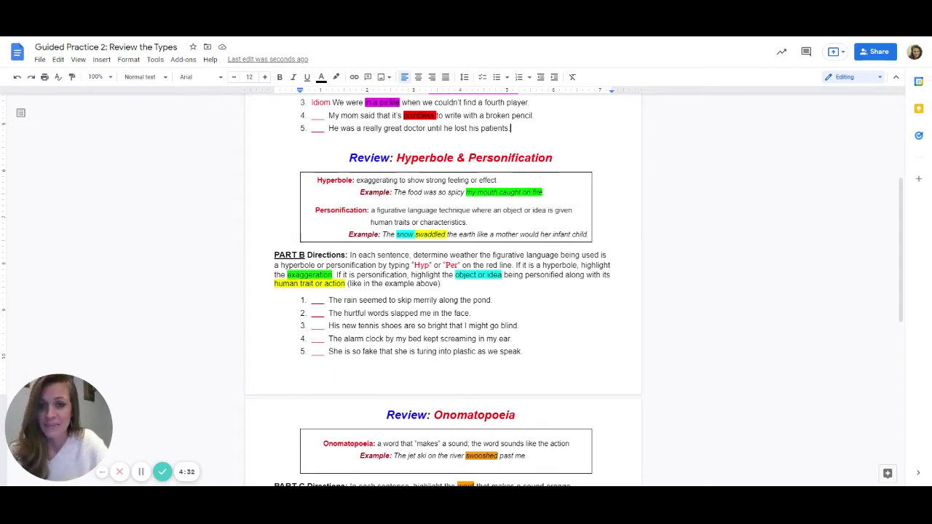
- Type 'Pun.' on item 4's blank and select 'lost his patients' in item 5
double_click(317, 115)
text(Pun.)
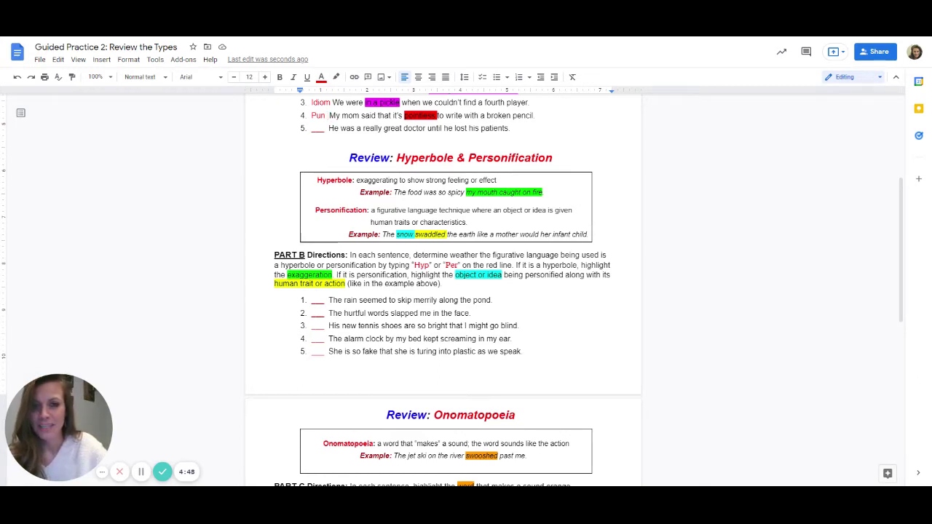
double_click(494, 128)
drag(508, 128, 455, 129)
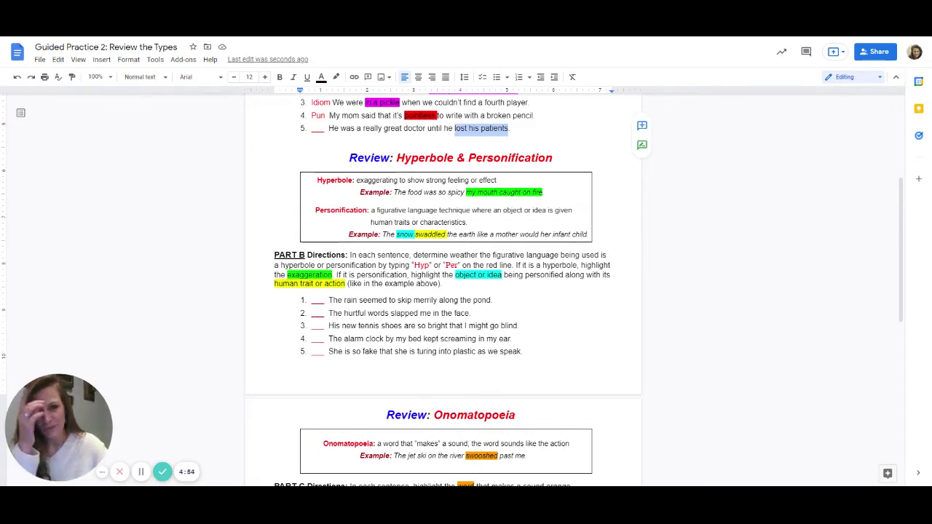
- Highlight 'lost his patients' in red and type 'Pun' on item 5's blank
click(338, 79)
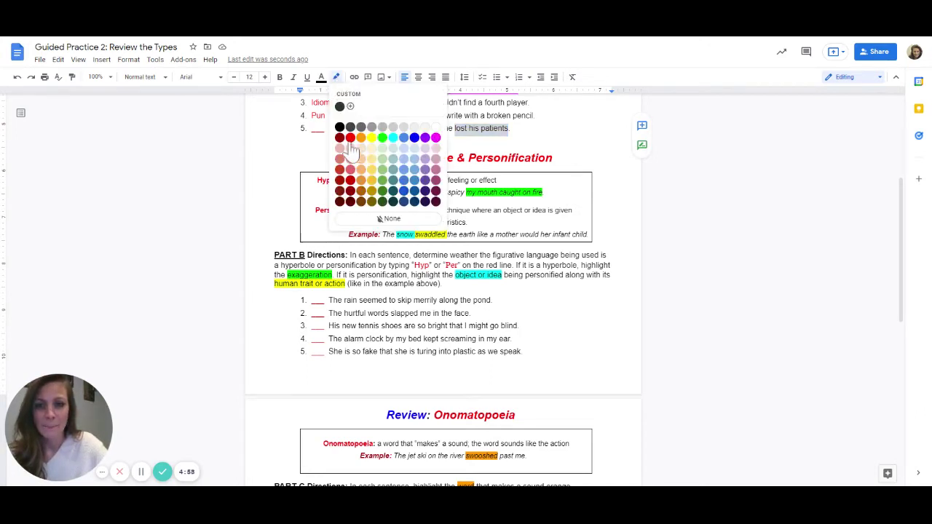
click(357, 150)
click(510, 128)
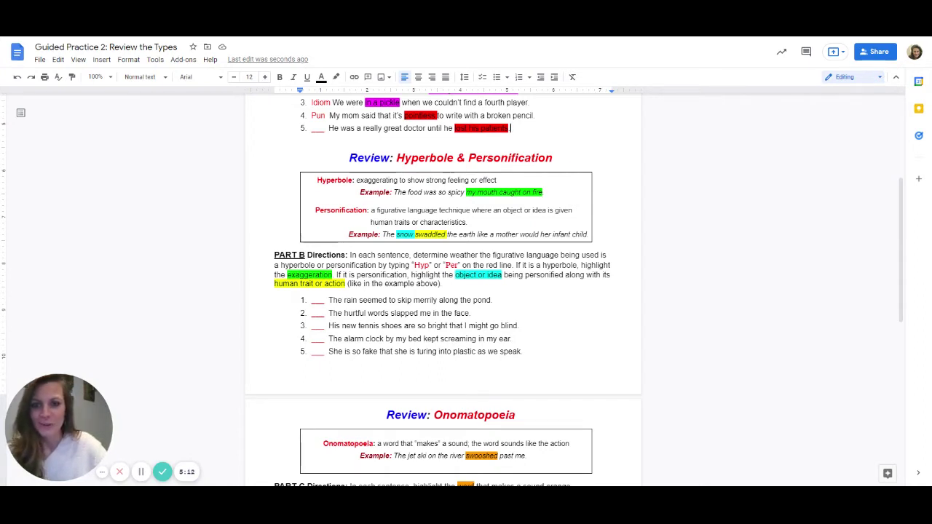
double_click(318, 128)
text(Pun)
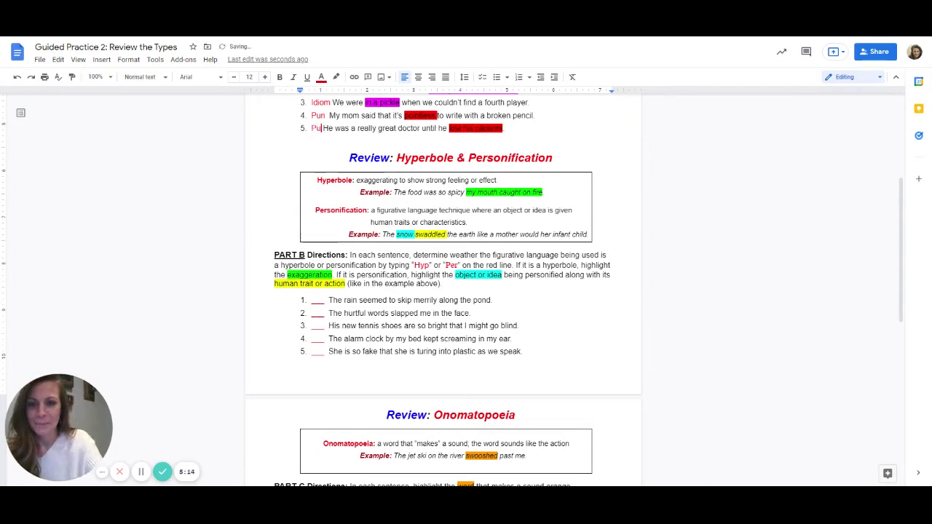
click(520, 326)
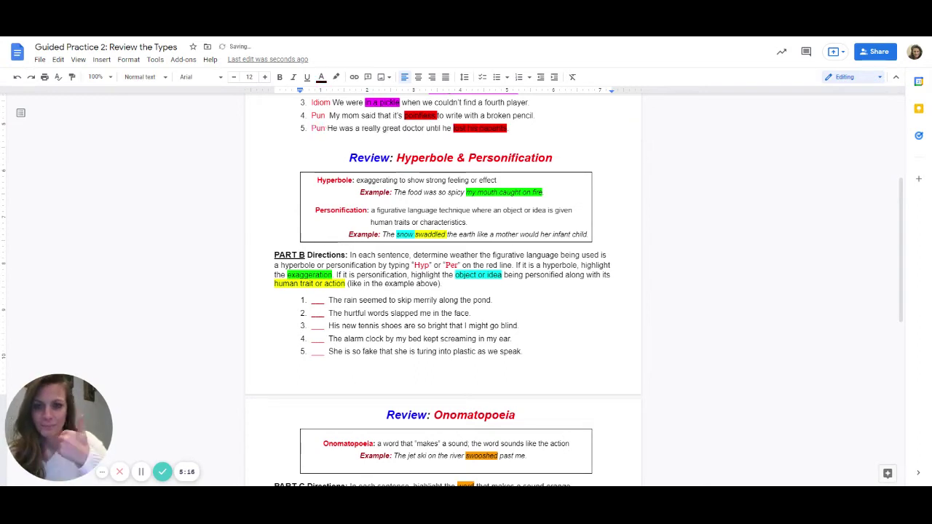
scroll(443, 291, down, 2)
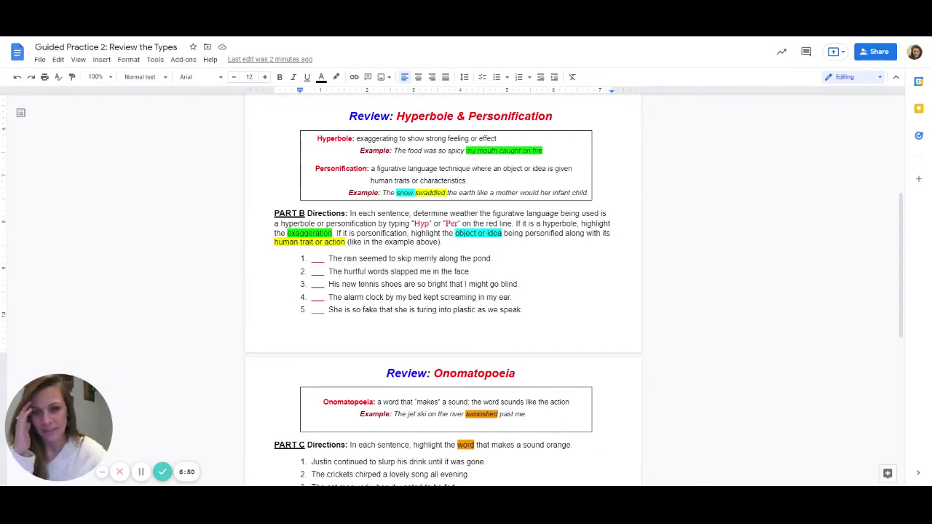
- Type 'Per' on the blank before Part B sentence 1
double_click(318, 258)
text(Per)
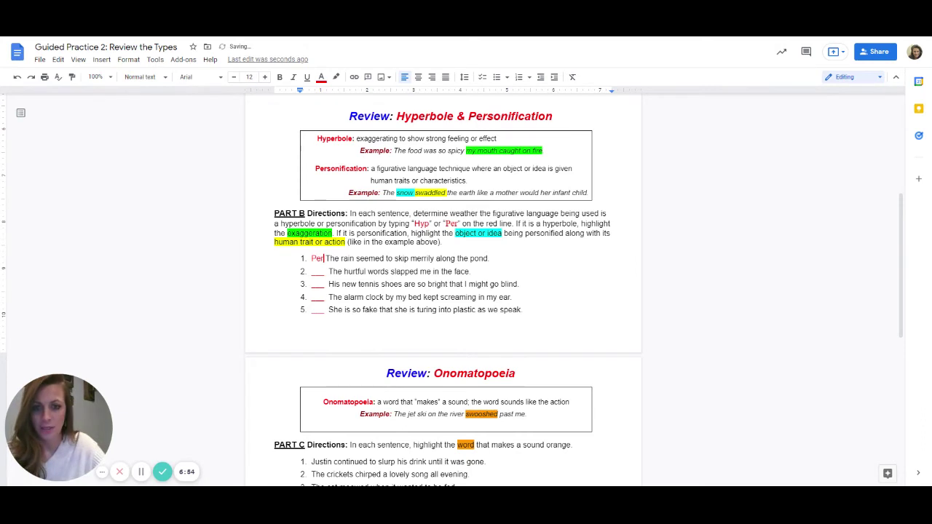
right_click(557, 309)
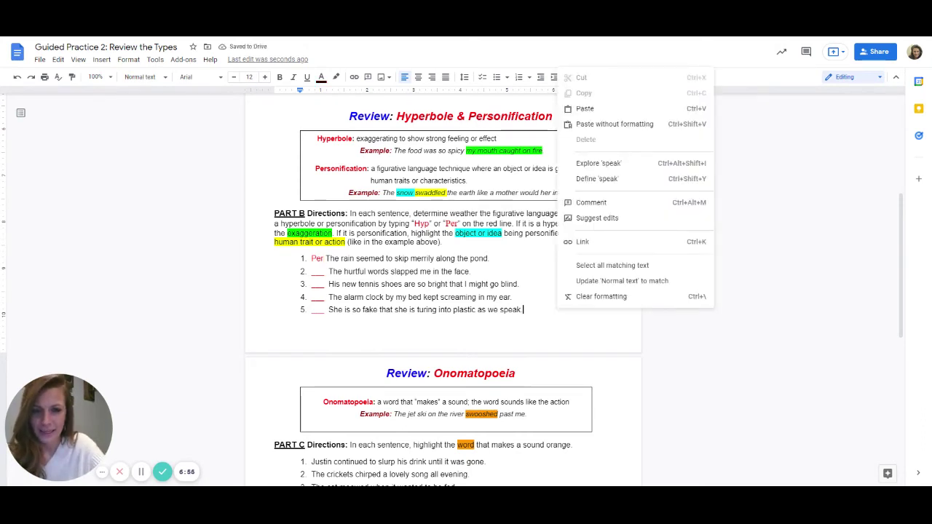
click(513, 297)
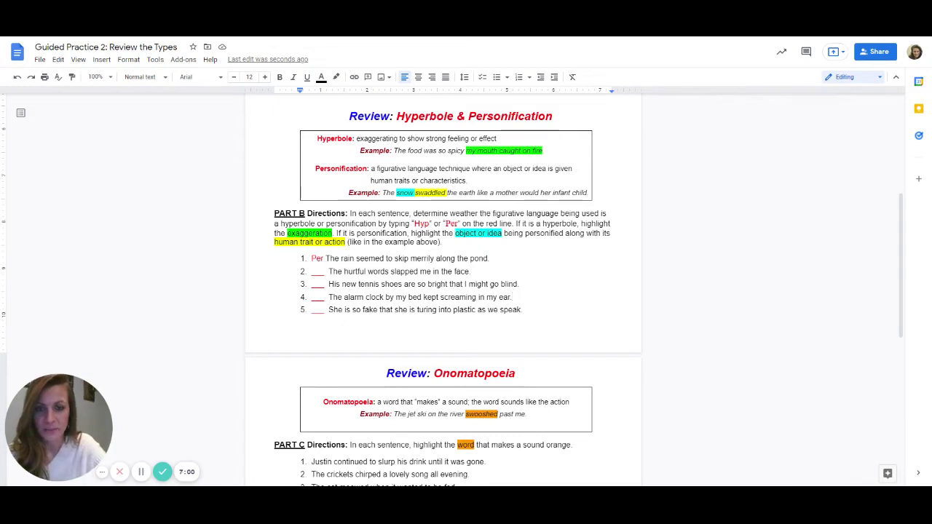
- Highlight 'rain' in cyan and 'skip' in yellow in sentence 1
double_click(347, 259)
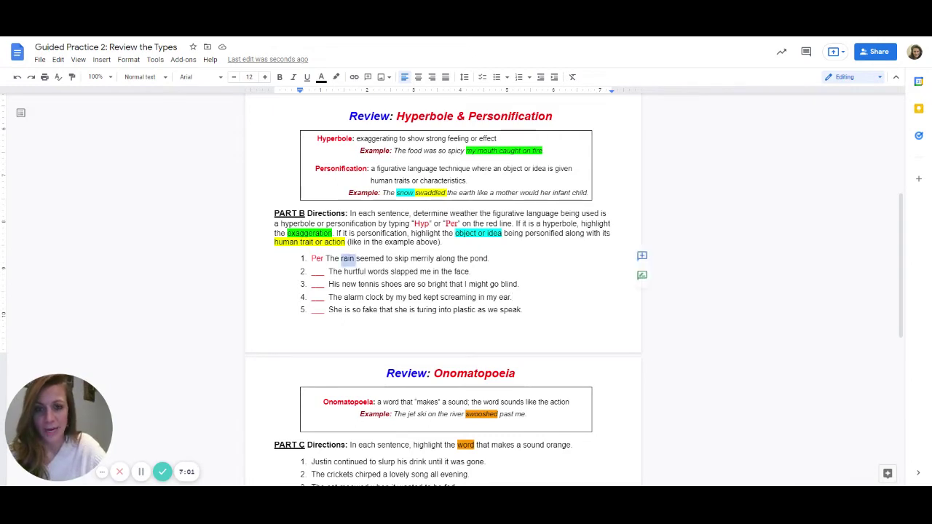
click(336, 78)
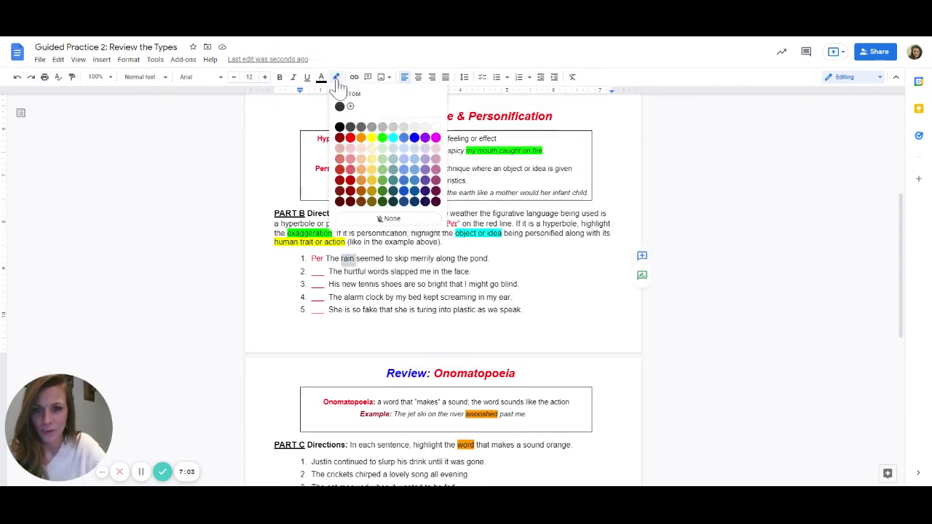
click(393, 139)
click(471, 271)
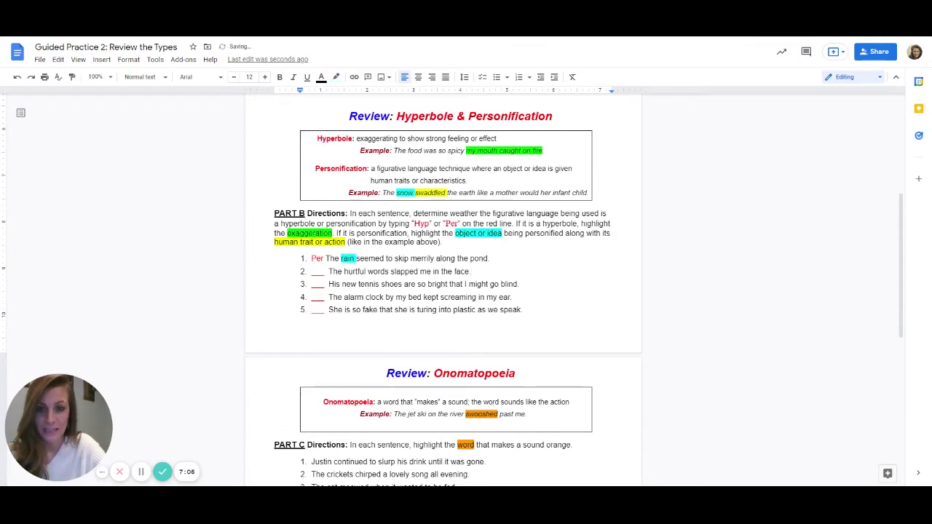
double_click(401, 259)
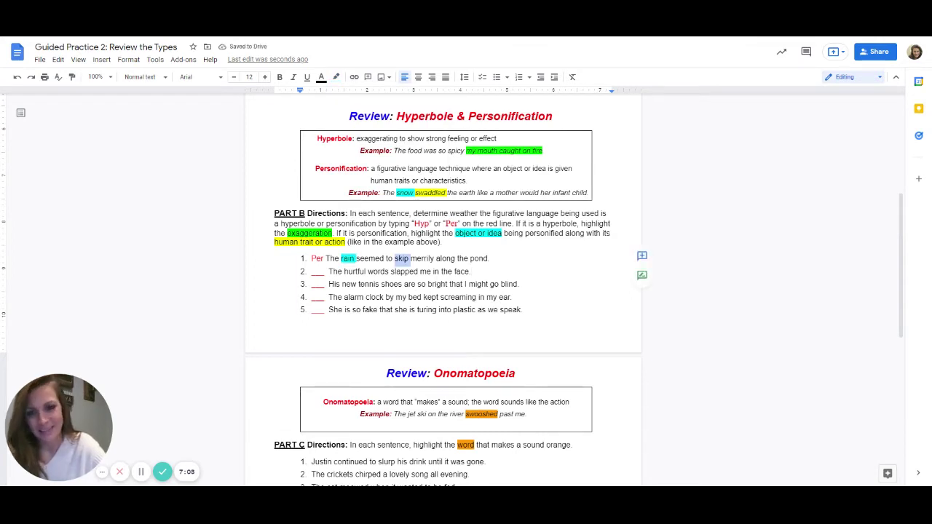
click(336, 77)
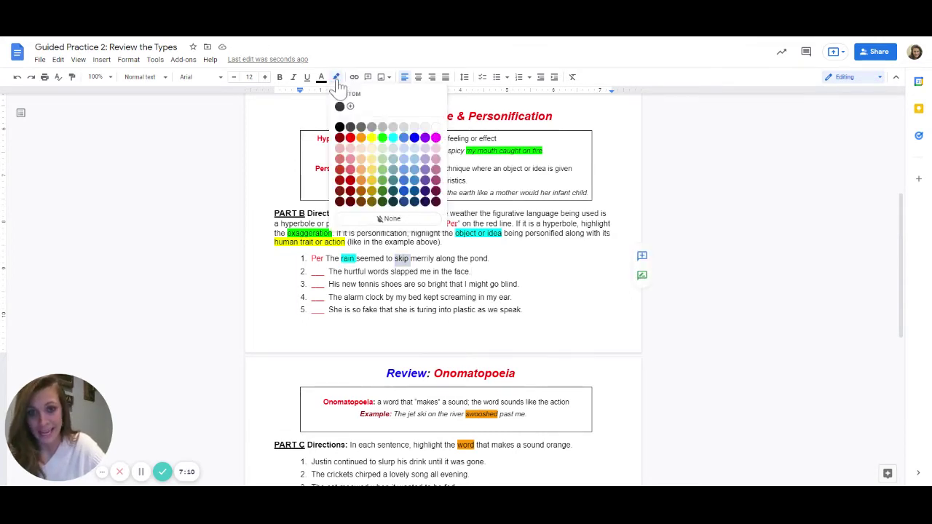
click(381, 157)
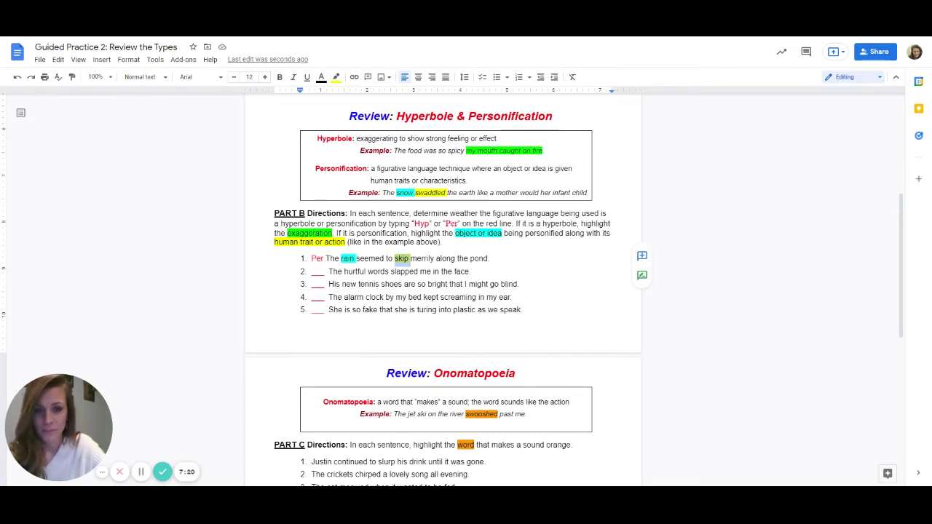
click(471, 271)
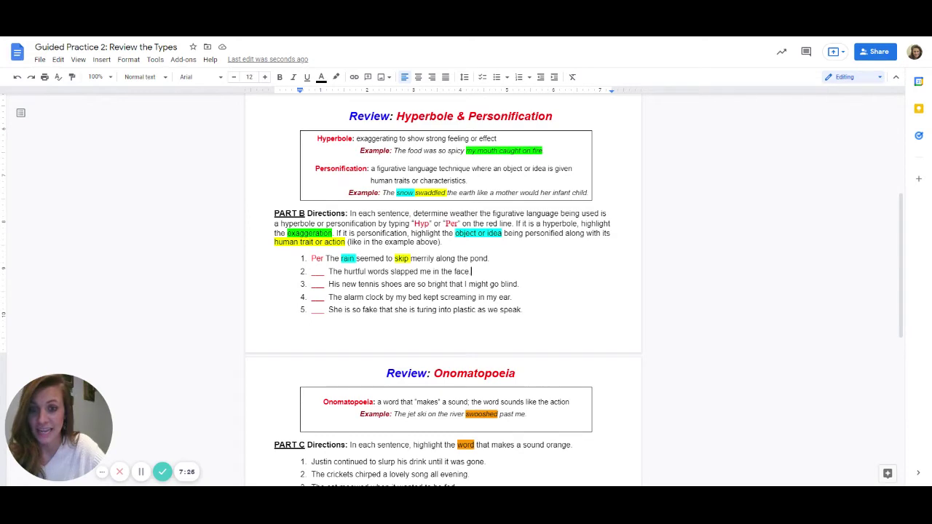
- Label sentence 2 'Per', highlighting 'words' cyan and 'slapped' yellow
double_click(318, 272)
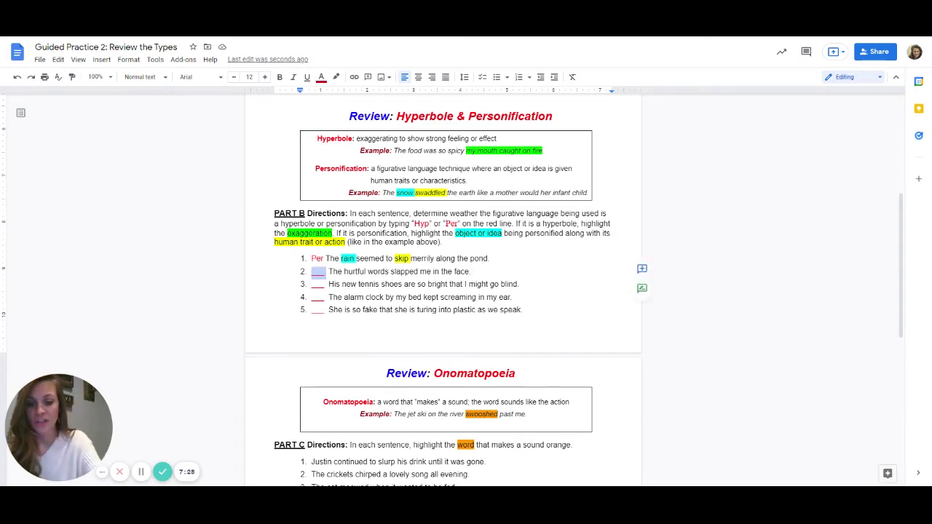
text(Per)
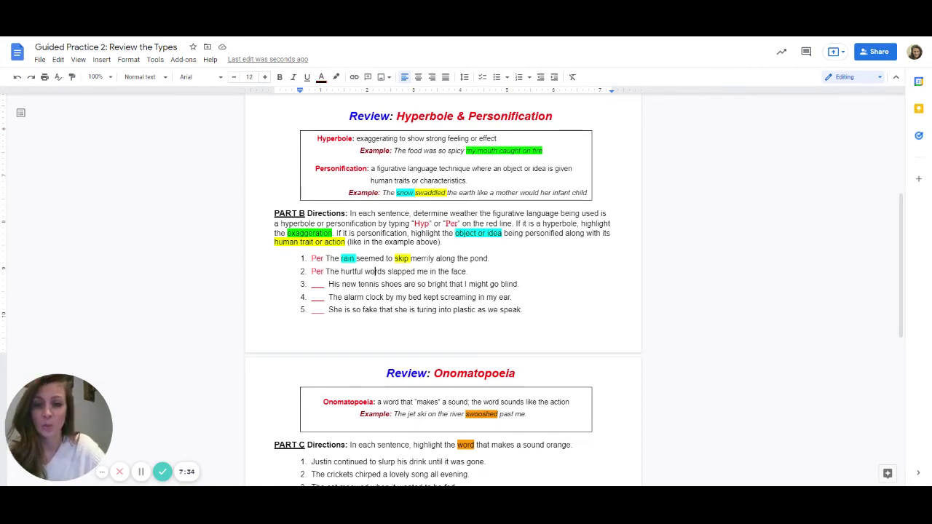
double_click(375, 271)
click(337, 81)
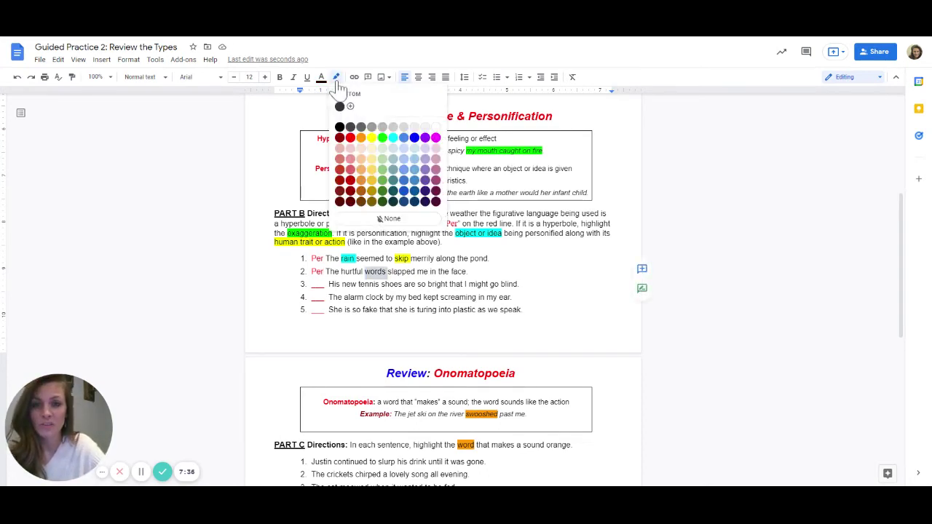
click(394, 142)
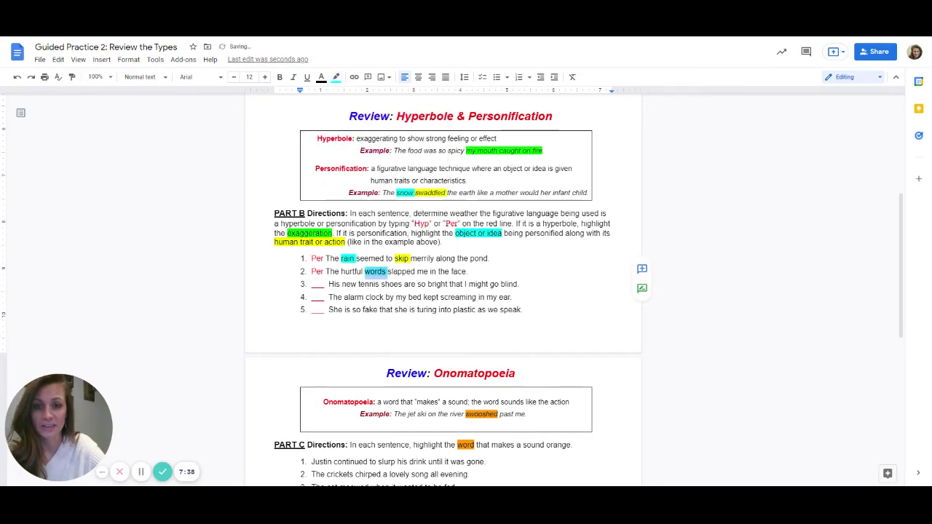
double_click(401, 271)
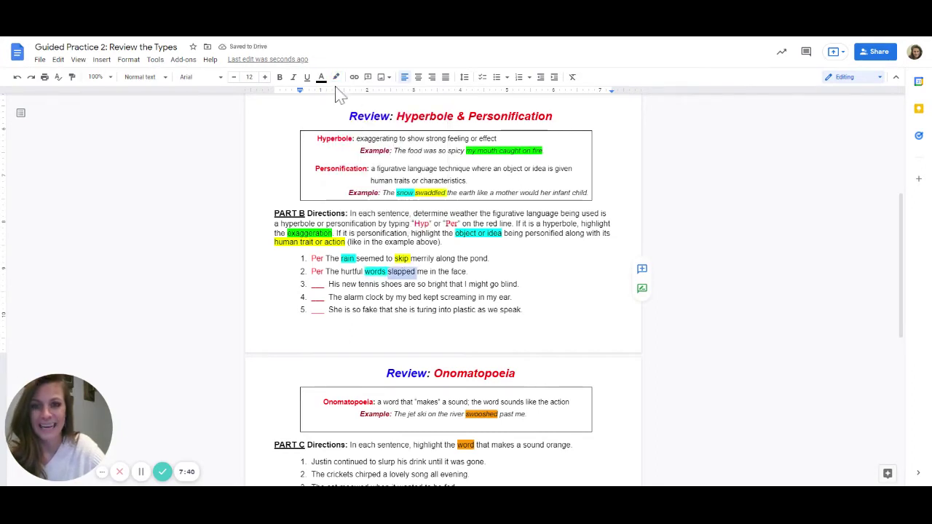
click(337, 80)
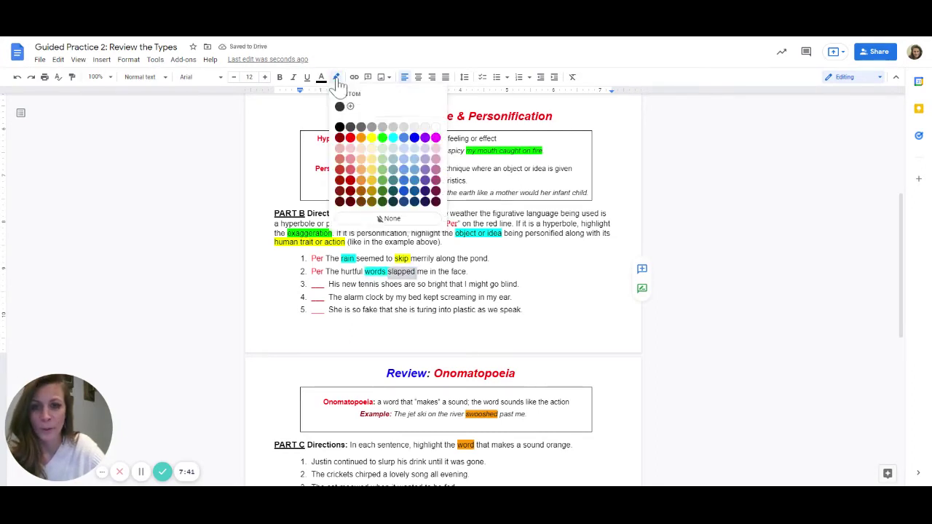
click(371, 138)
scroll(443, 291, down, 3)
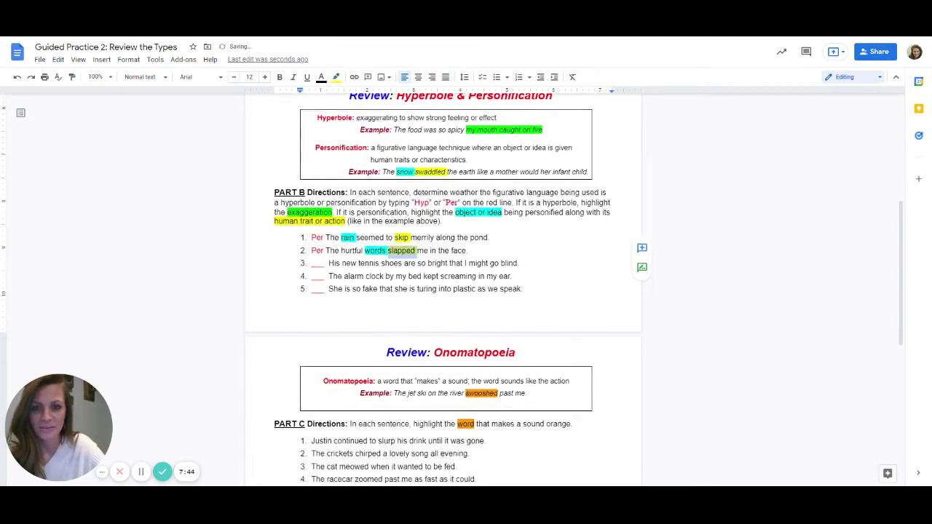
- Type 'Hyp' on the blank before Part B sentence 3
scroll(443, 291, down, 1)
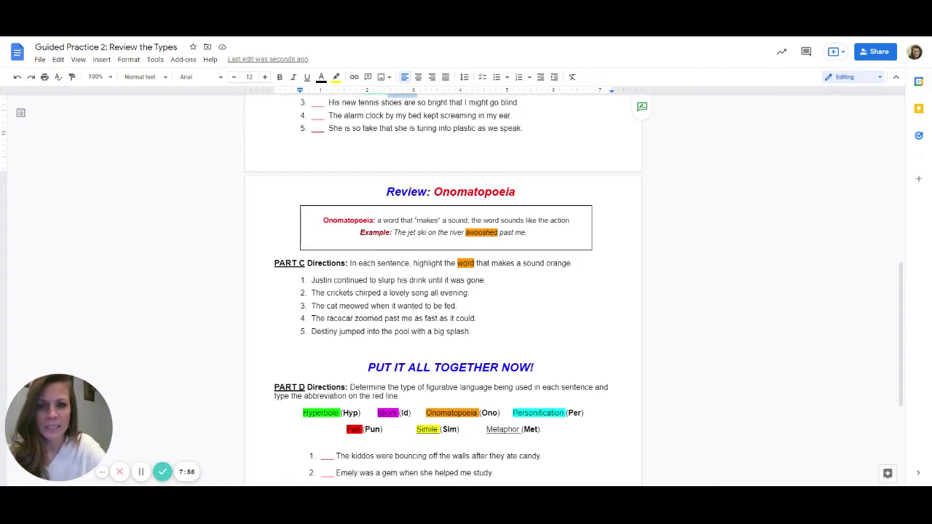
scroll(452, 292, up, 1)
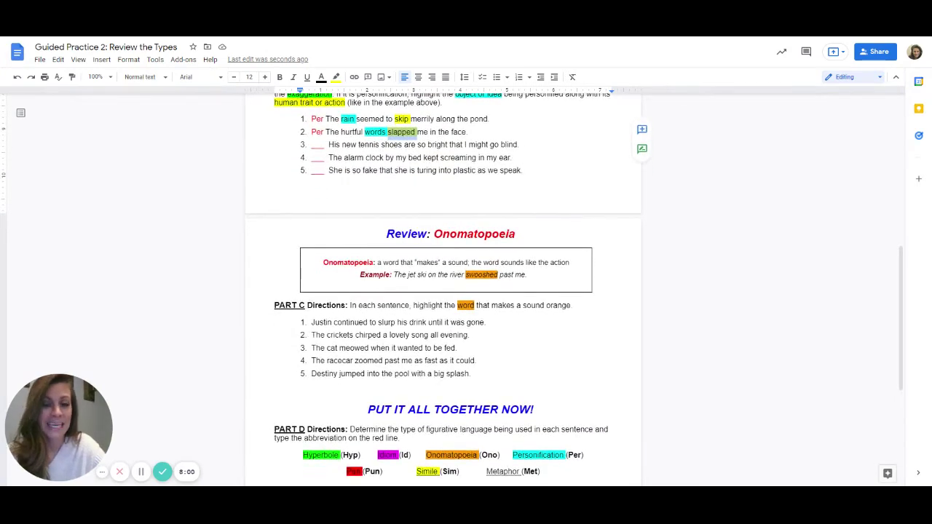
scroll(451, 292, up, 1)
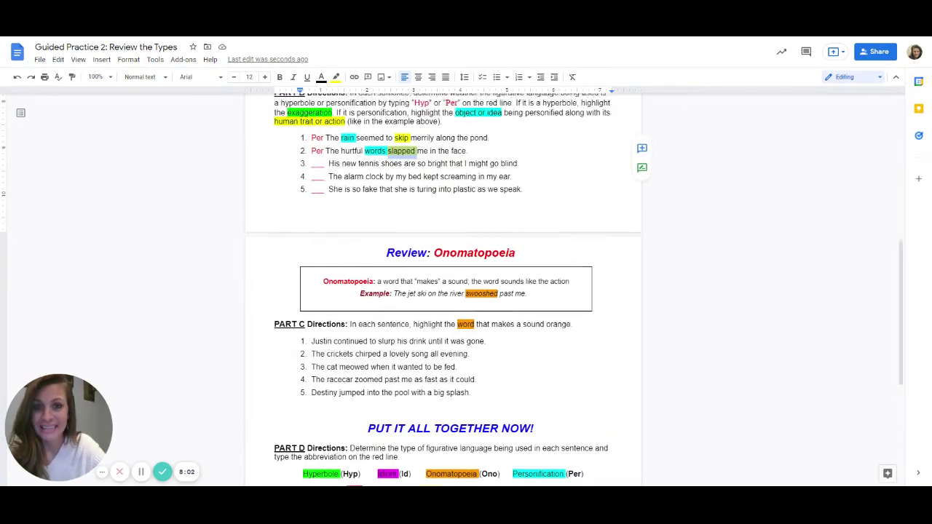
drag(312, 164, 325, 164)
text(Hyp)
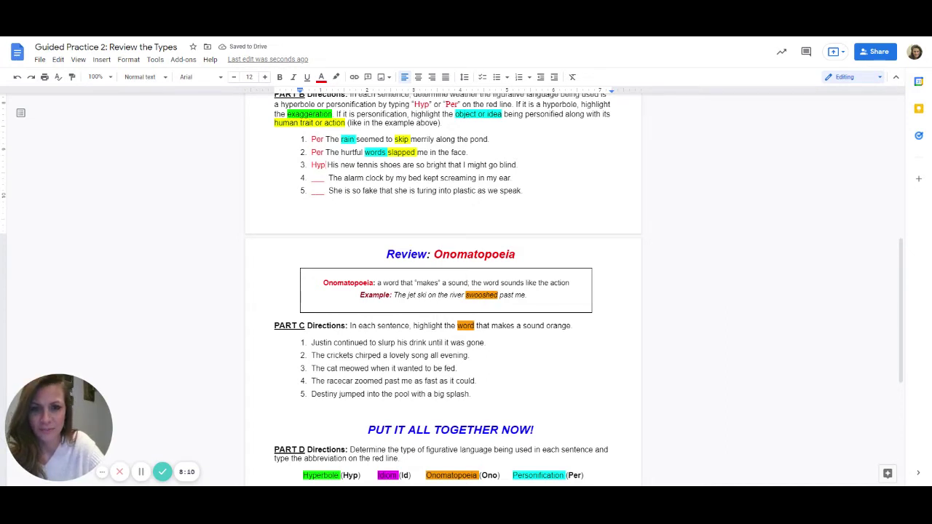
- Highlight 'I might go blind' in sentence 3 in green
drag(463, 165, 517, 165)
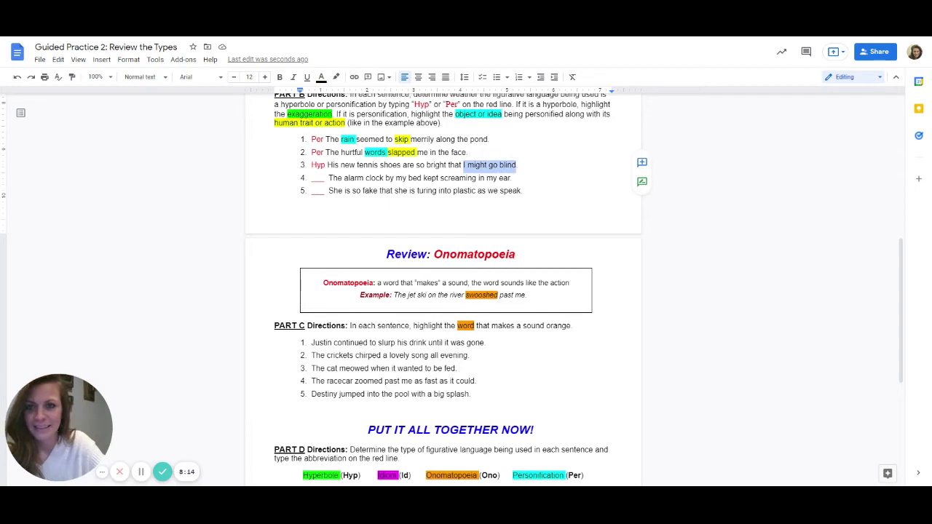
click(337, 77)
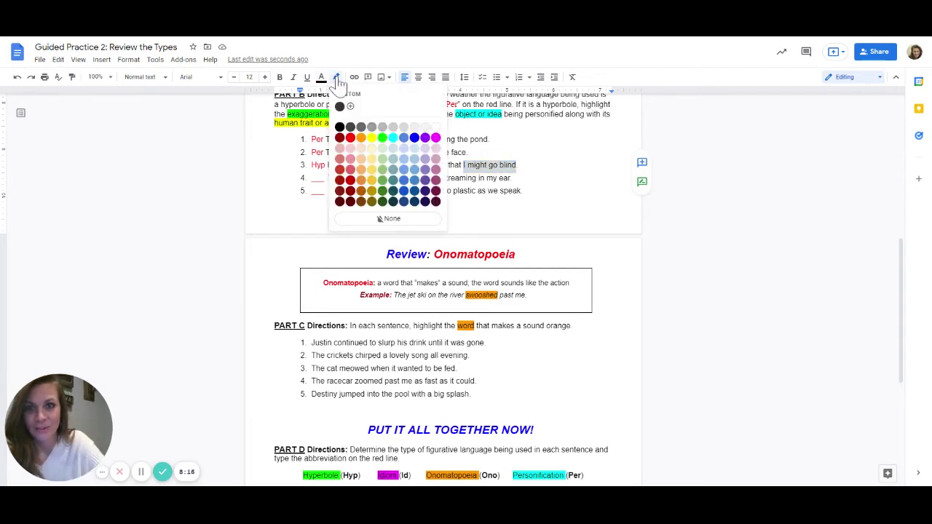
click(382, 137)
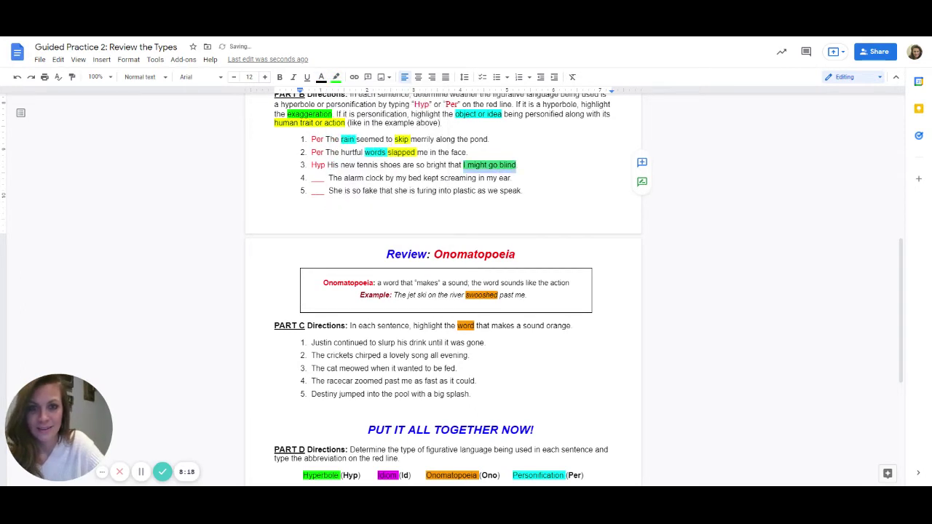
click(274, 204)
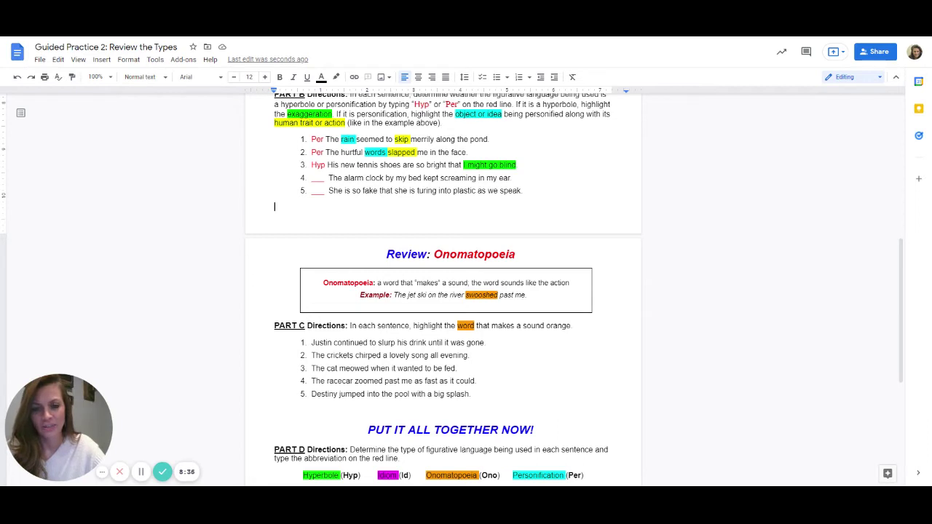
- Label Part B sentence 4 'Per' and highlight 'alarm clock' in cyan
double_click(318, 178)
text(Per)
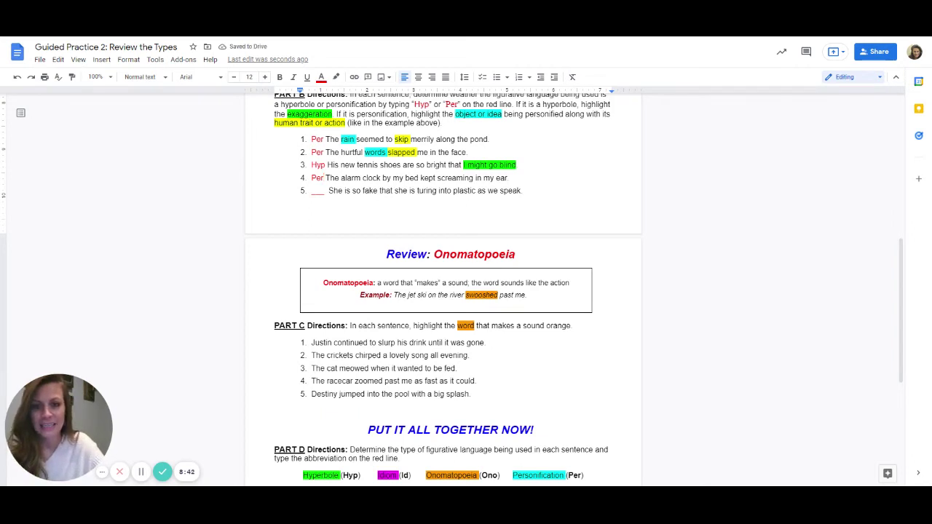
key(shift+Left)
key(shift+Left)
key(shift+Left)
key(shift+Left)
key(shift+Left)
key(shift+Left)
key(shift+Left)
key(shift+Left)
key(shift+Left)
key(shift+Left)
key(shift+Left)
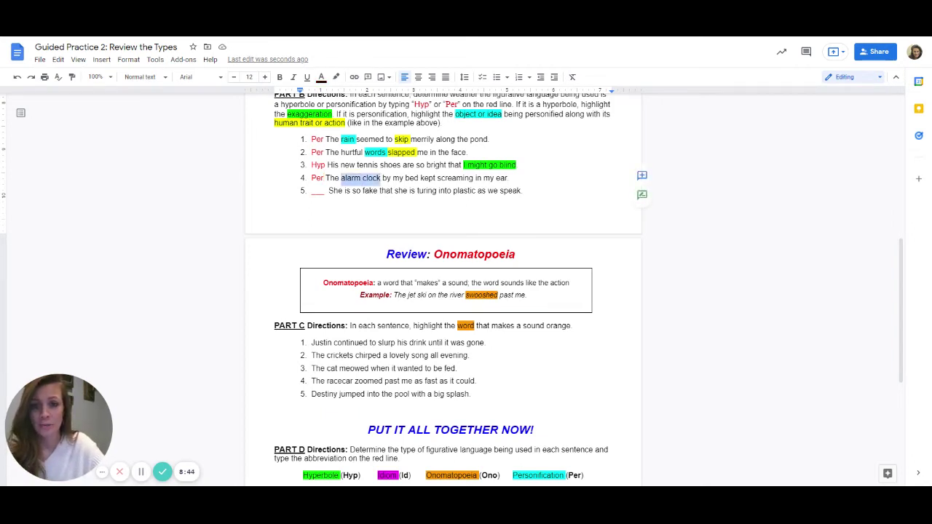
click(336, 76)
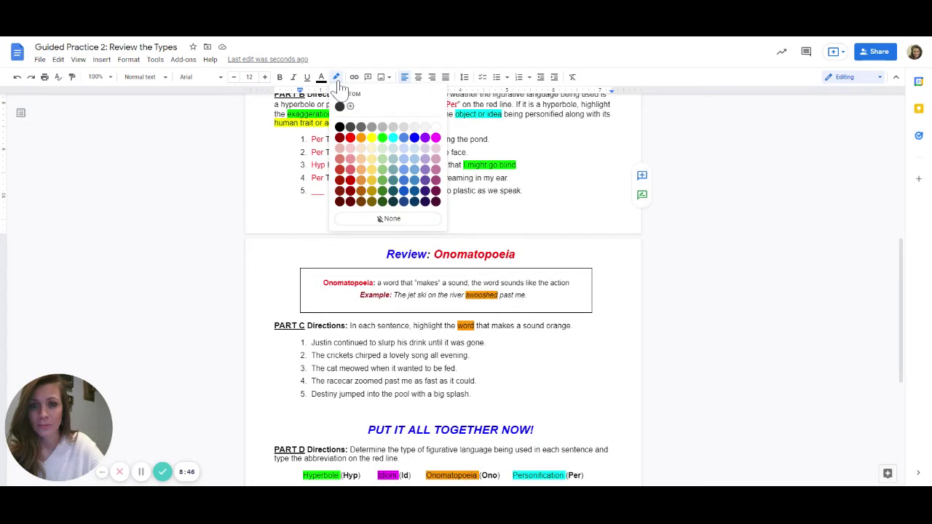
click(394, 139)
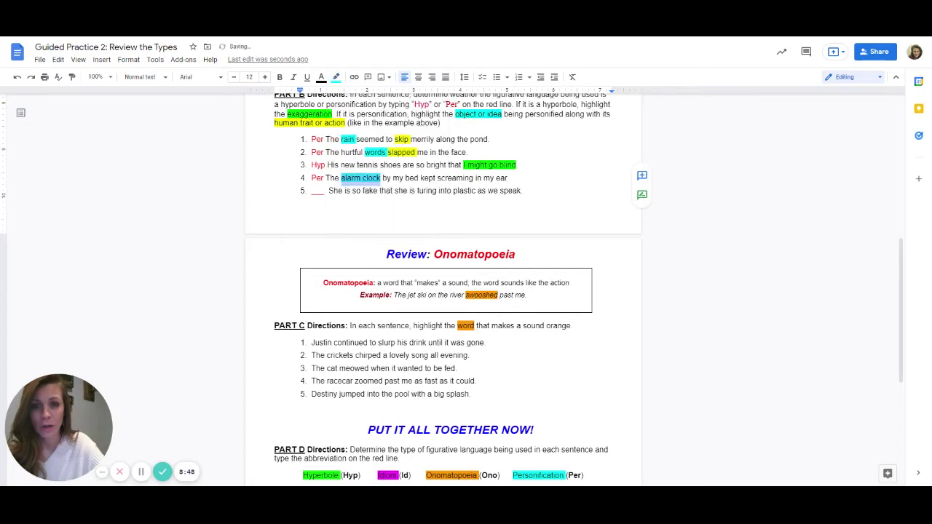
click(274, 206)
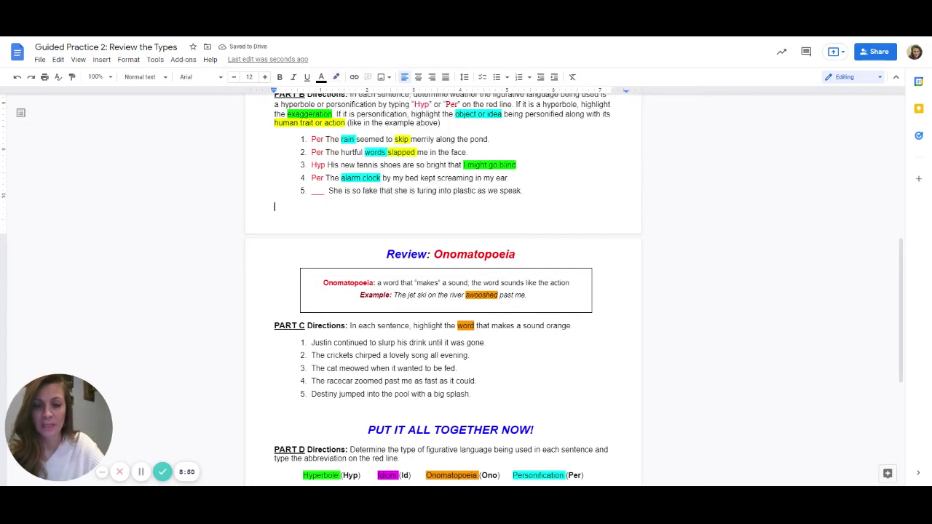
- Highlight 'screaming' in sentence 4 in yellow
double_click(455, 178)
click(336, 78)
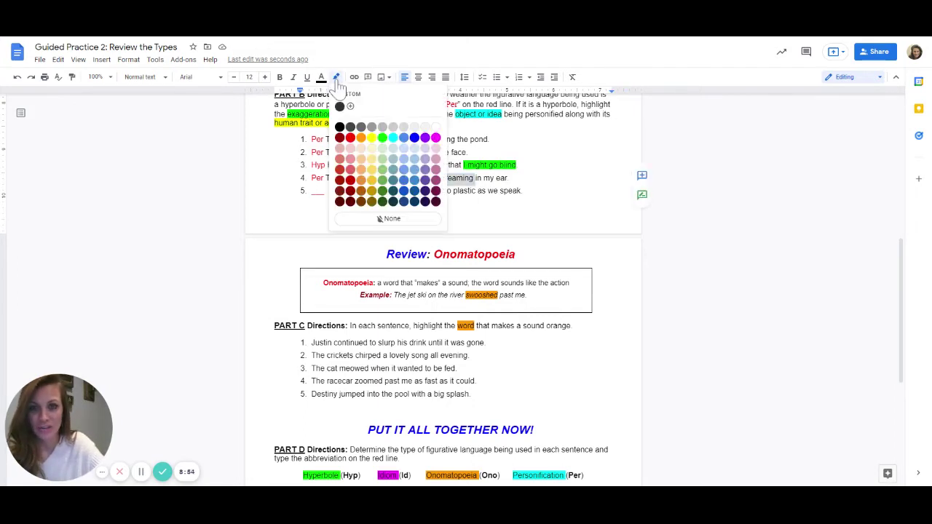
click(373, 148)
click(523, 190)
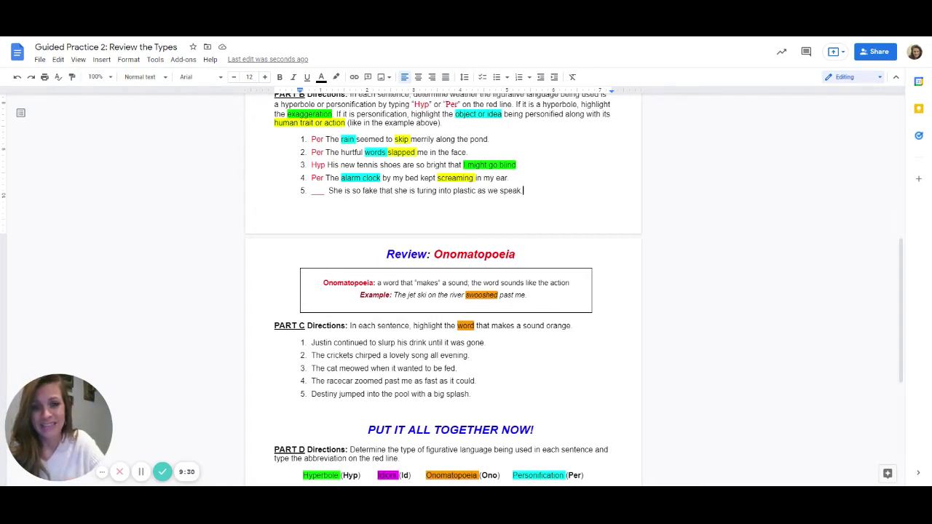
- Type 'Hyp' on the blank before Part B sentence 5
double_click(318, 191)
text(Hyp)
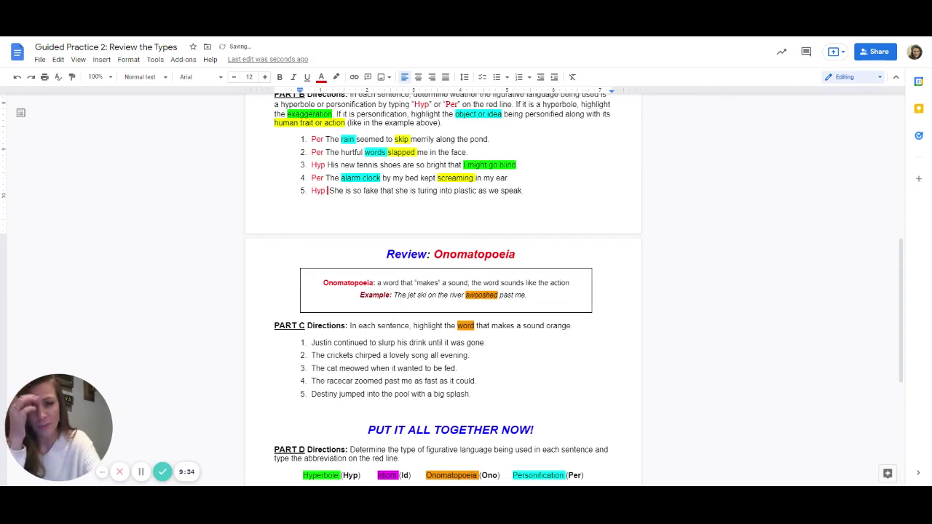
click(273, 204)
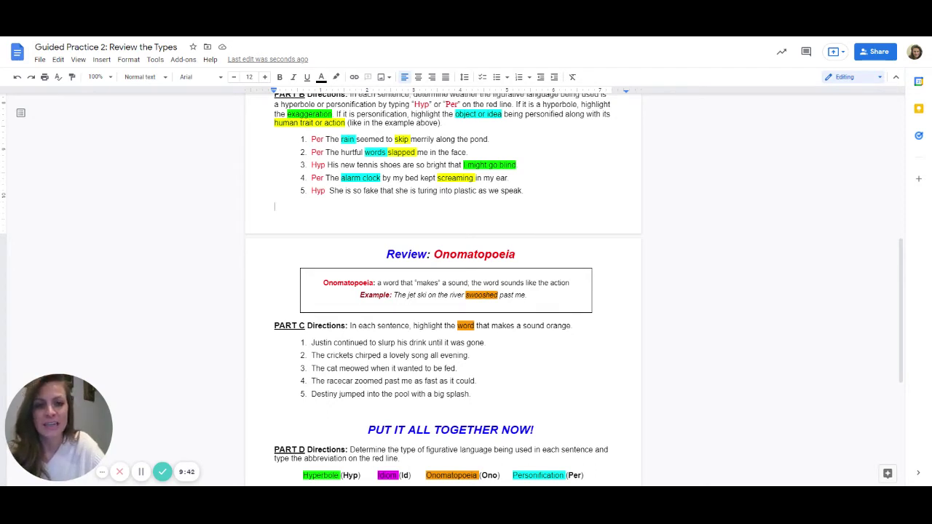
- Highlight 'turing into plastic as we speak' in green
drag(522, 191, 418, 191)
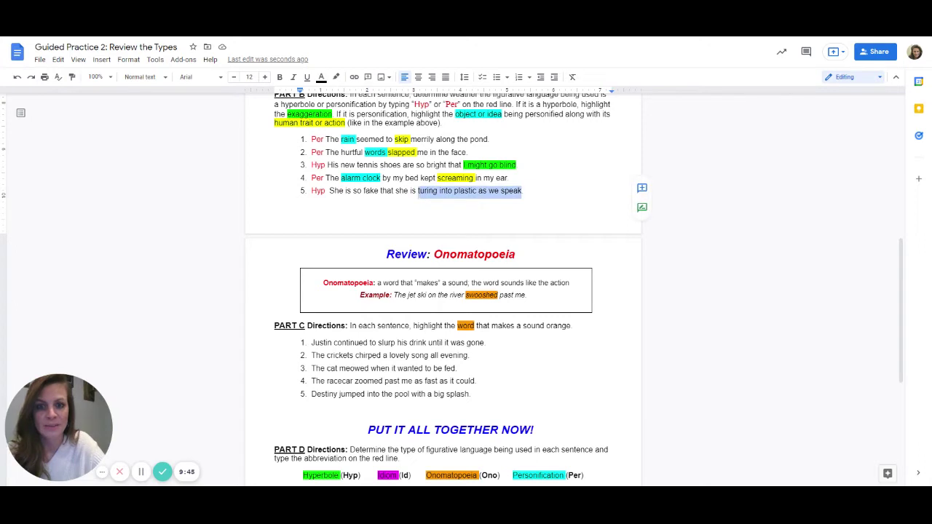
click(337, 78)
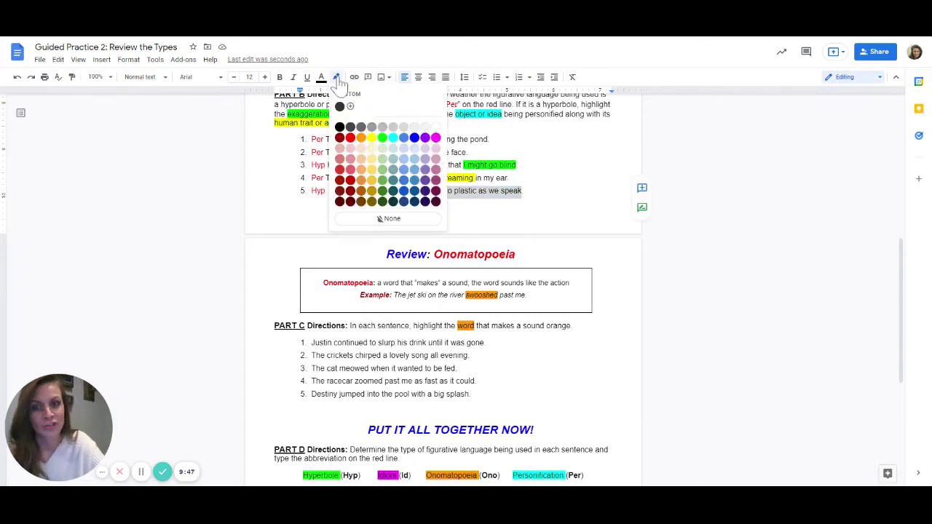
click(382, 159)
click(457, 368)
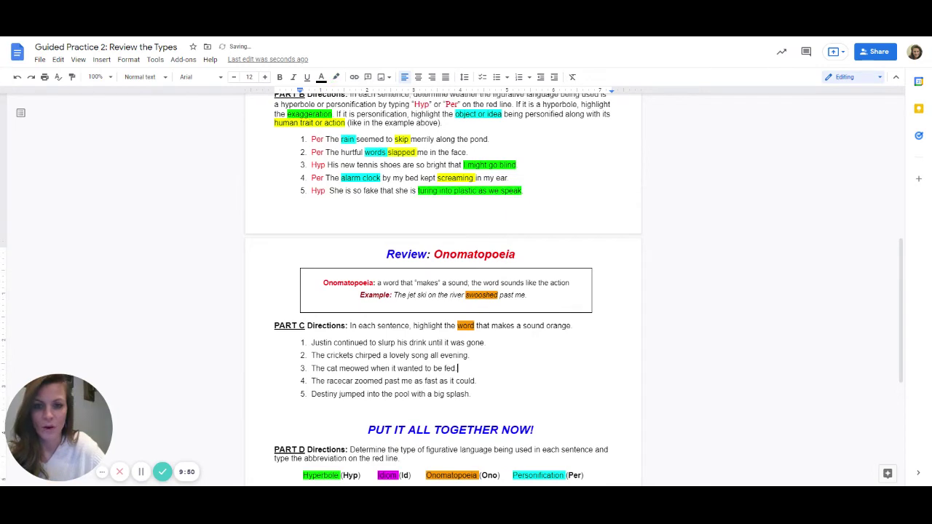
scroll(442, 291, down, 3)
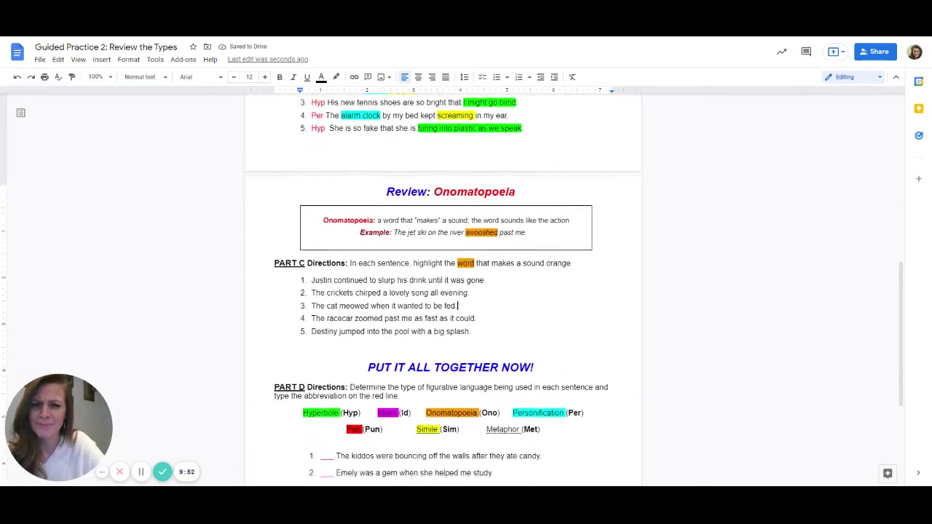
- Highlight 'slurp' and 'chirped' in Part C sentences 1 and 2 in orange
scroll(452, 270, down, 1)
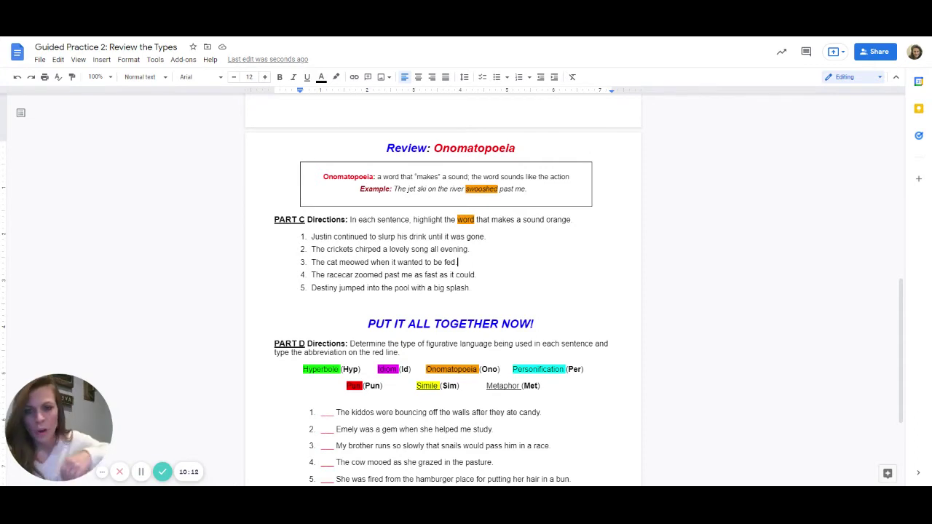
scroll(443, 291, down, 1)
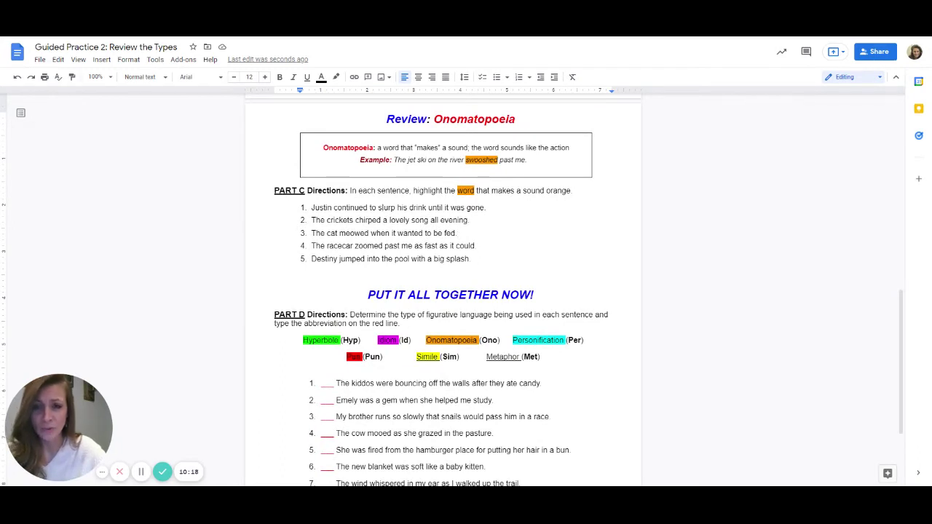
double_click(379, 208)
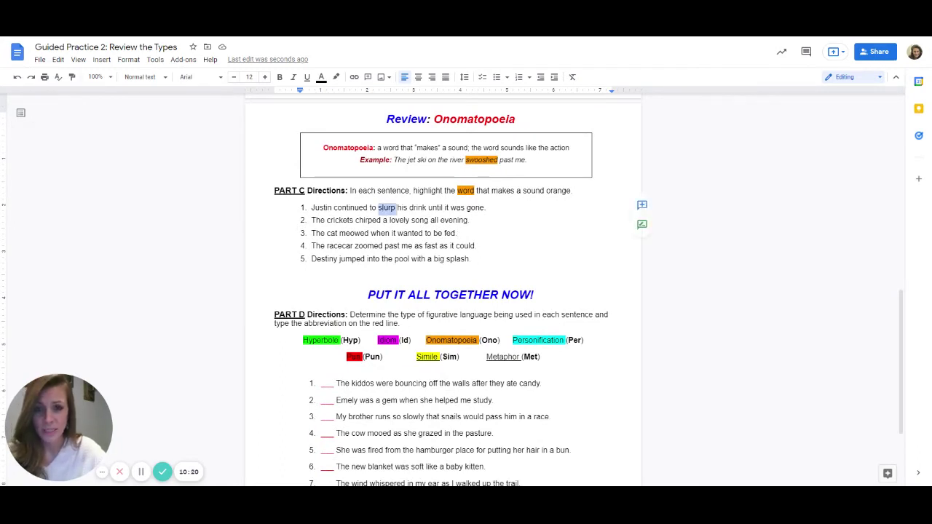
click(336, 77)
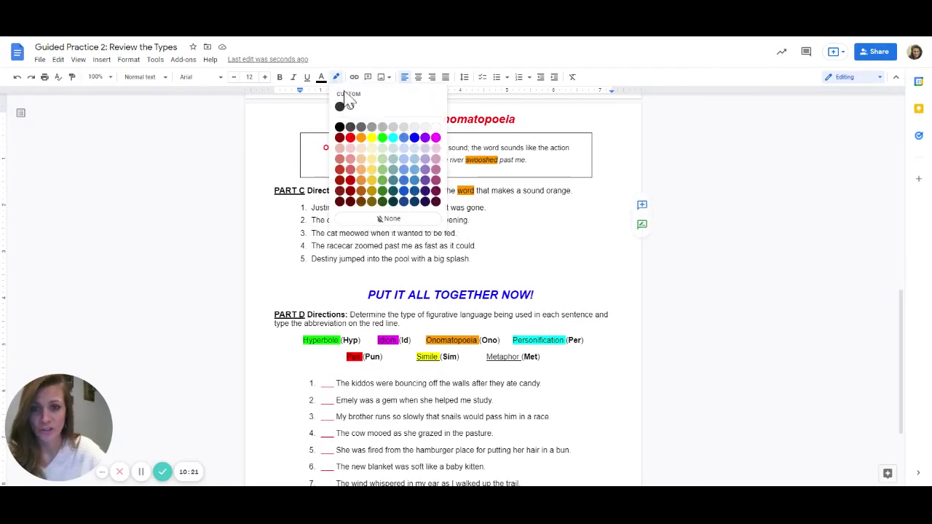
click(361, 137)
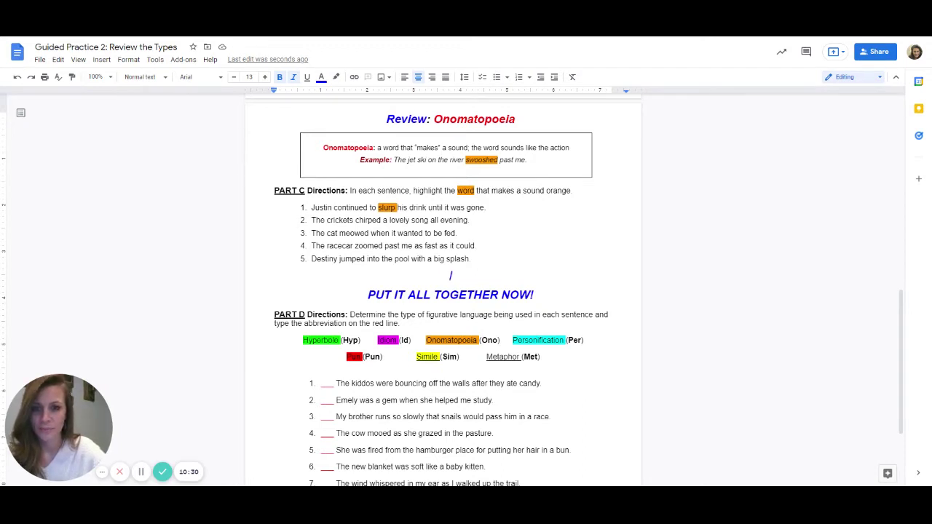
double_click(367, 220)
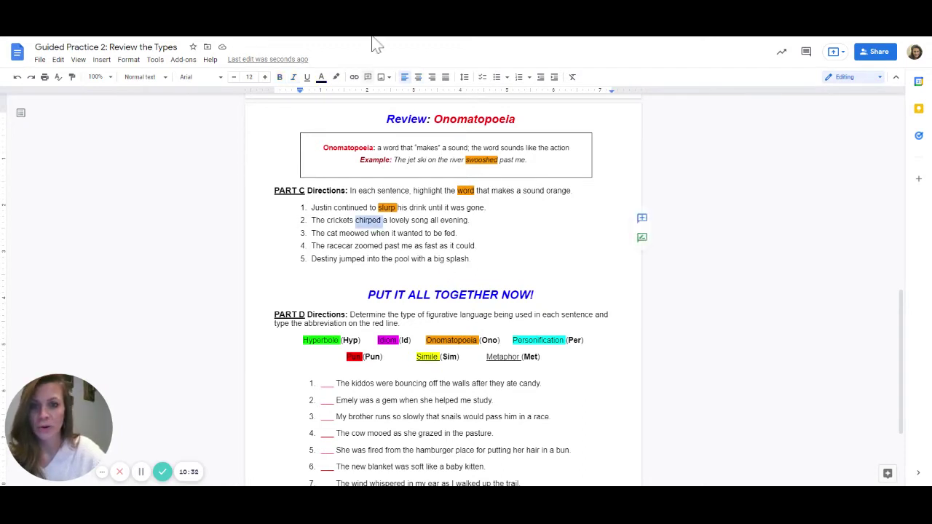
click(336, 77)
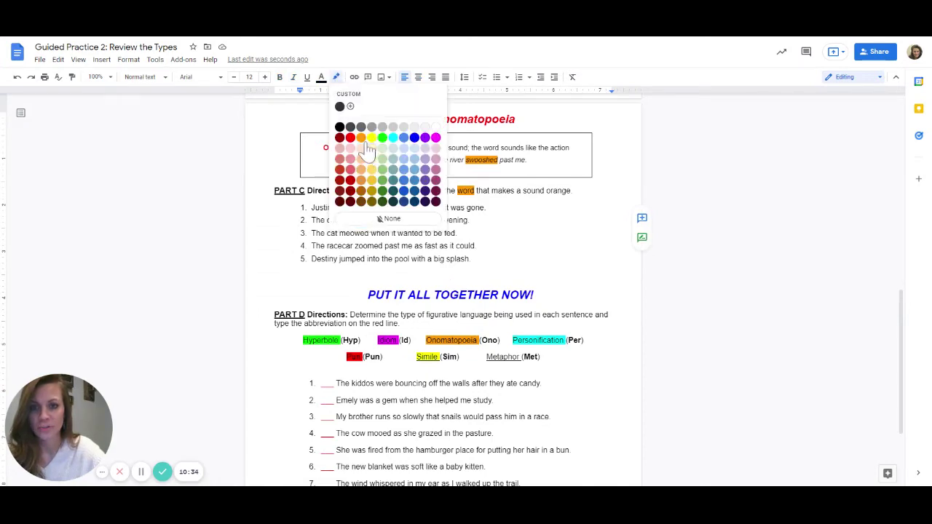
click(360, 137)
- Highlight 'meowed' and 'zoomed' in Part C sentences 3 and 4 in orange
scroll(443, 291, down, 1)
scroll(443, 291, down, 2)
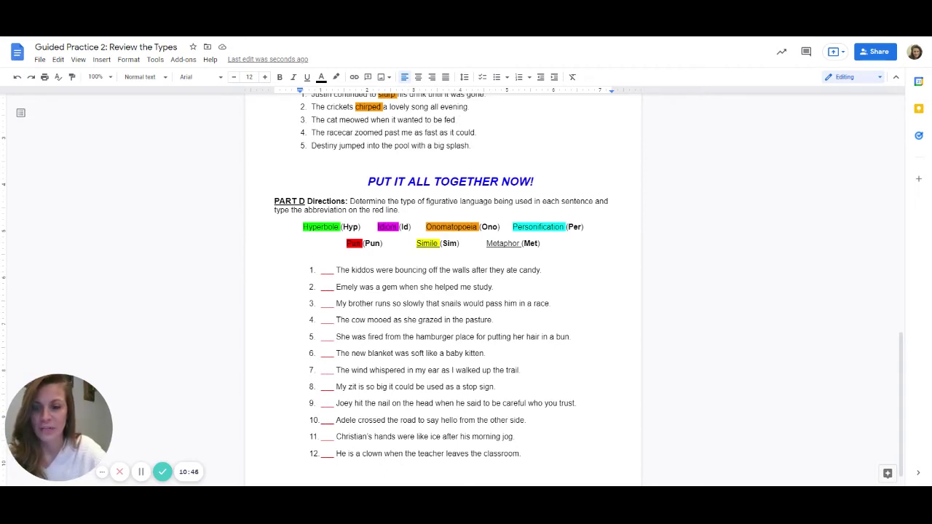
double_click(356, 120)
click(336, 77)
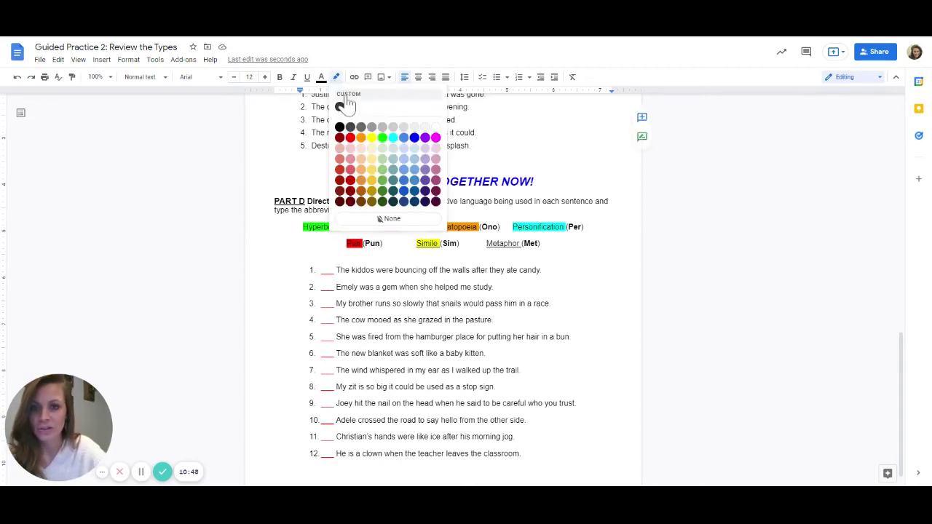
click(361, 148)
click(471, 146)
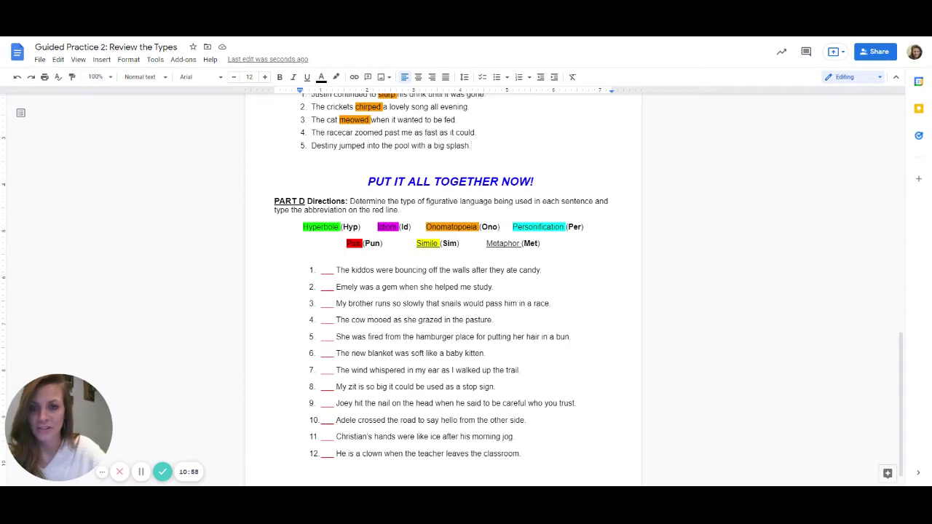
double_click(368, 133)
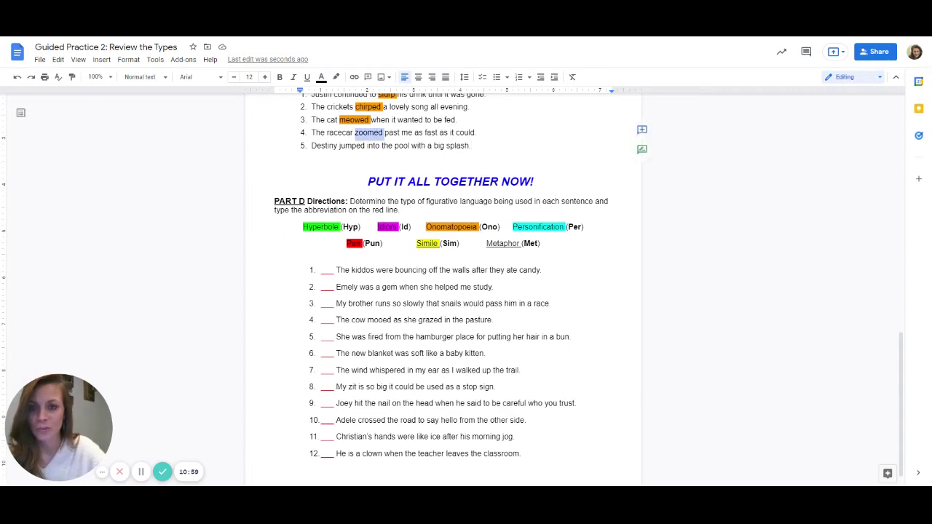
click(336, 77)
click(361, 138)
click(474, 146)
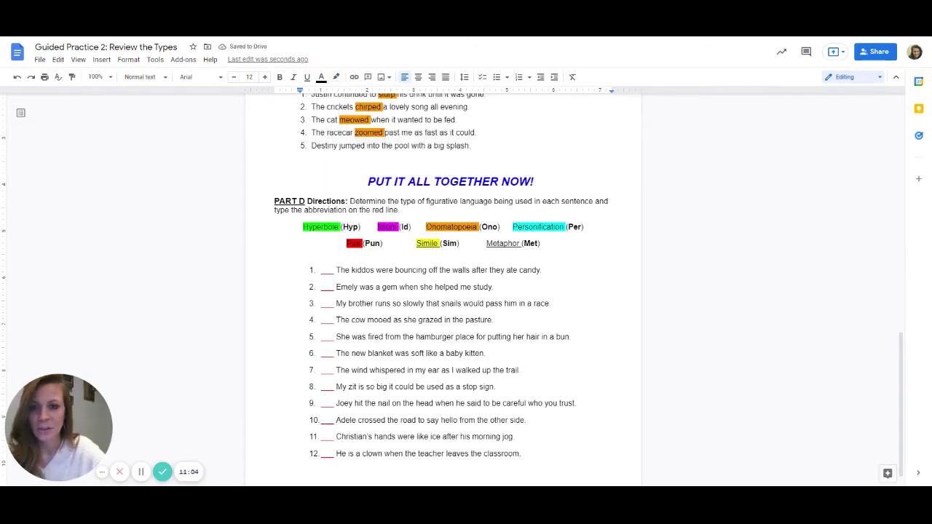